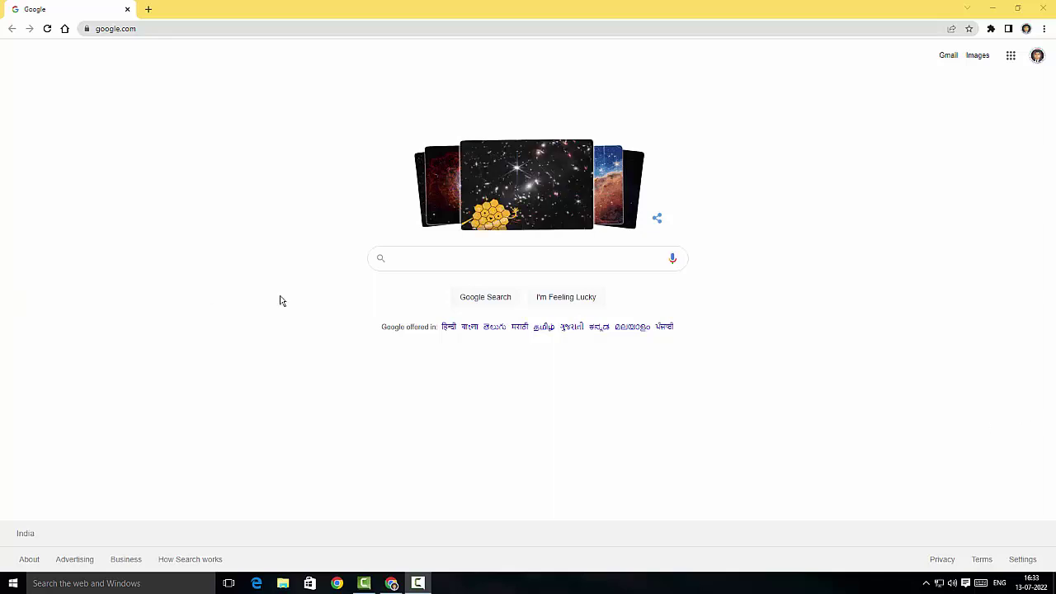
# Search Google for 'hitpaw screen recorder'.
pyautogui.click(426, 261)
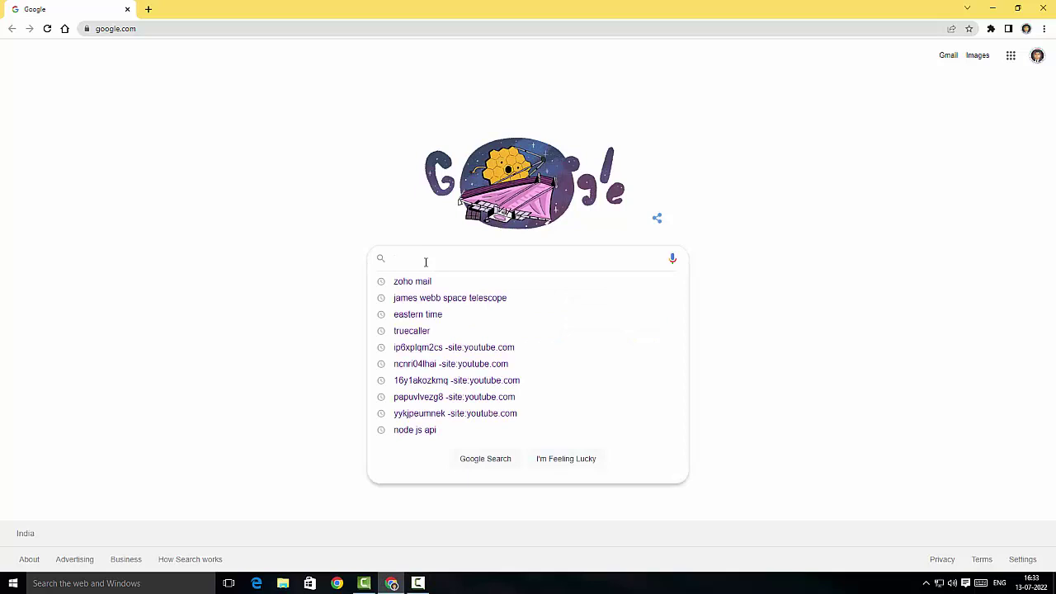
pyautogui.write('hitpaw sc')
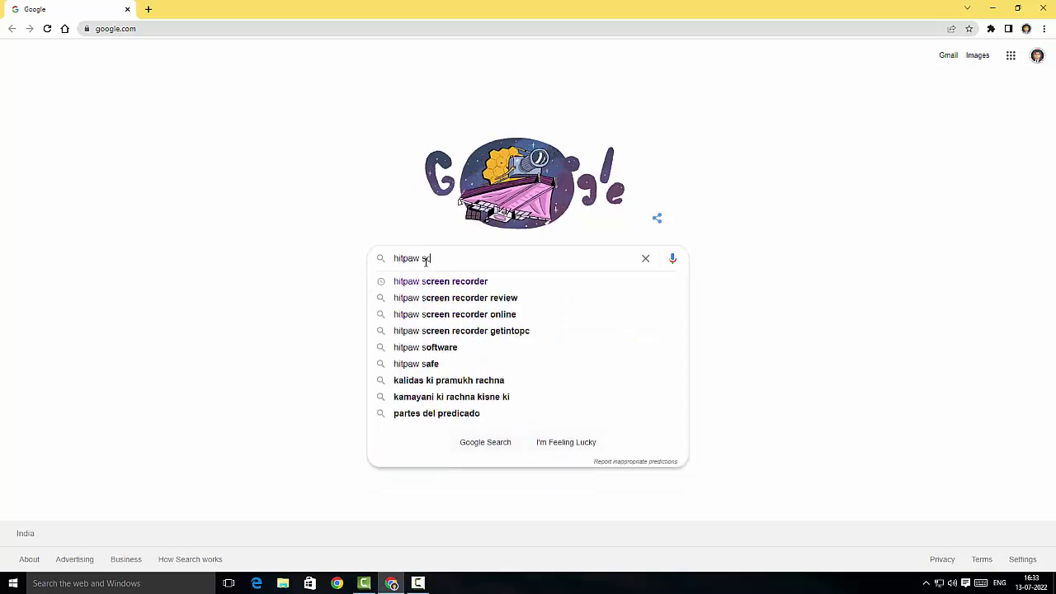
pyautogui.write('reen rec')
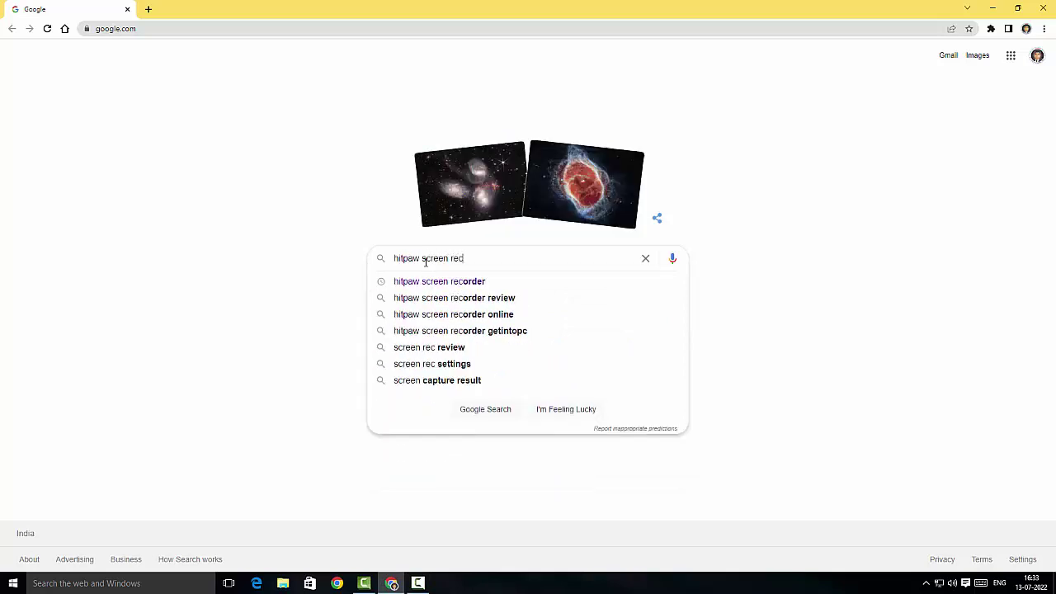
pyautogui.write('order')
pyautogui.press('Return')
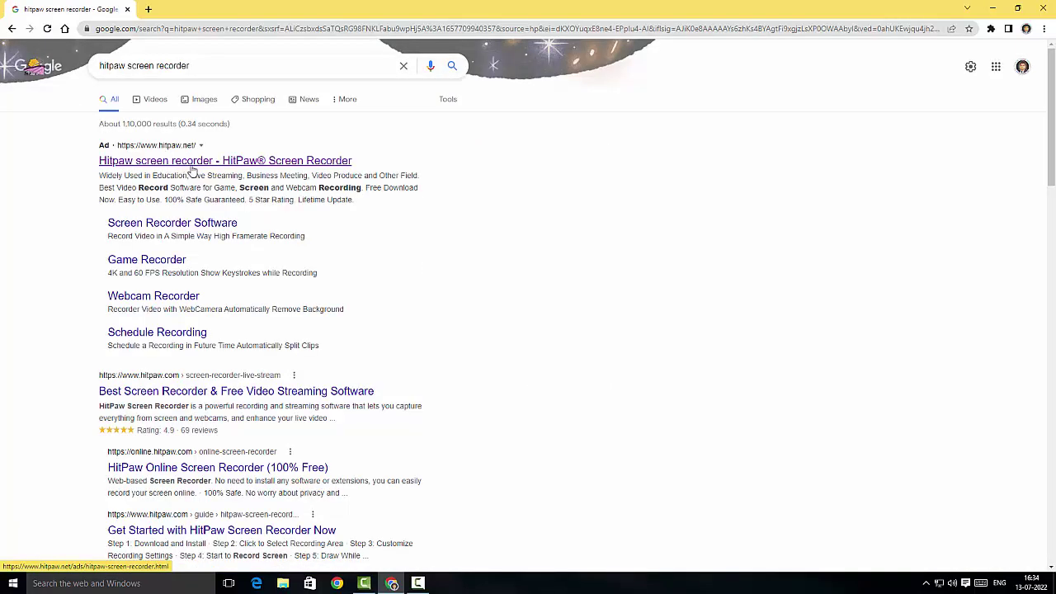
# Open the HitPaw ad result and browse the Screen Recorder product page, returning to the top.
pyautogui.click(188, 165)
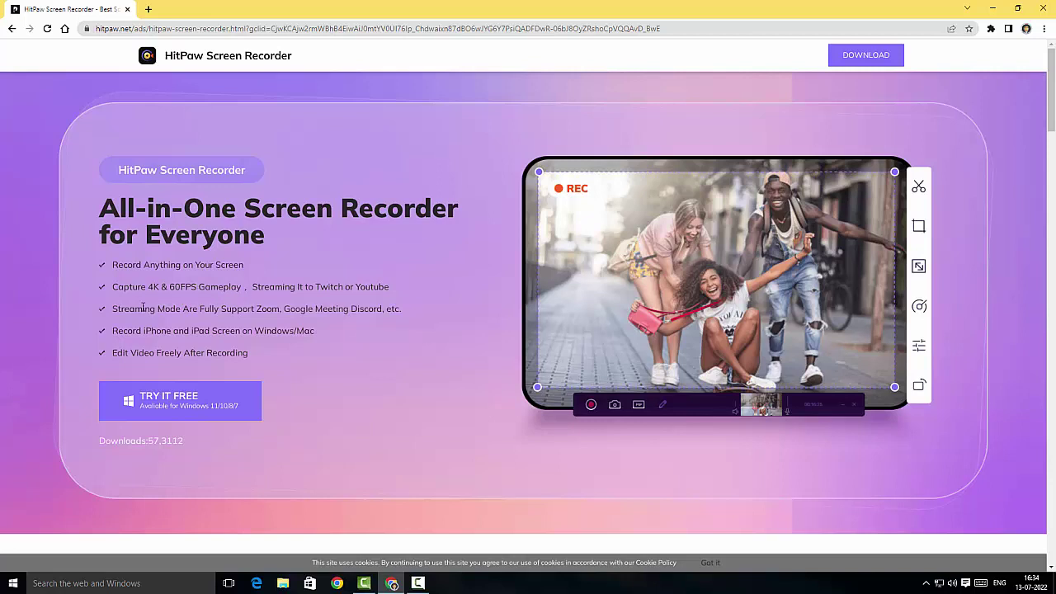
pyautogui.scroll(-1, 122, 305)
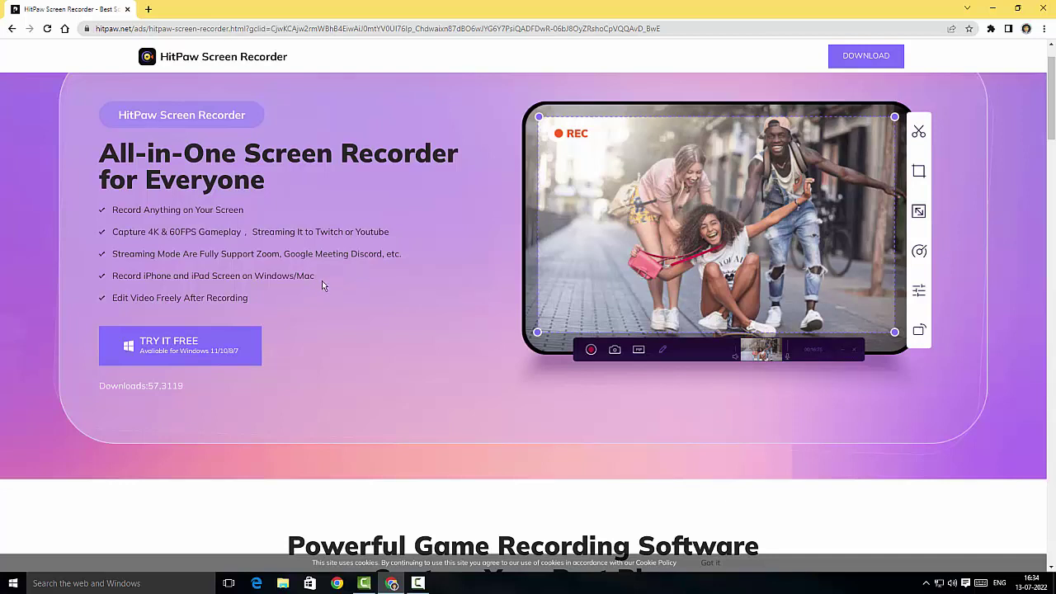
pyautogui.scroll(1, 322, 285)
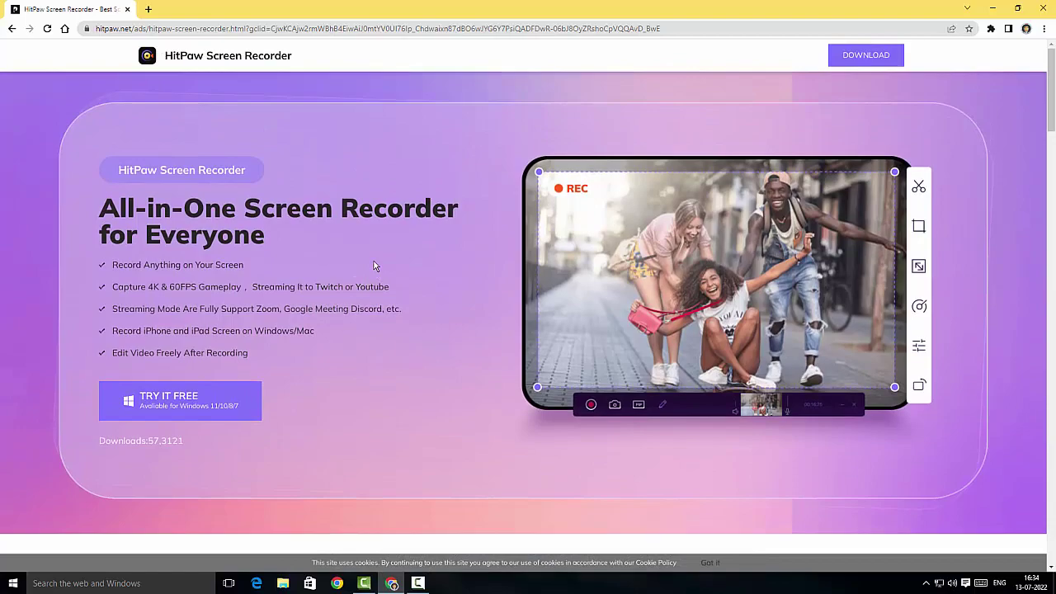
pyautogui.scroll(-10, 375, 263)
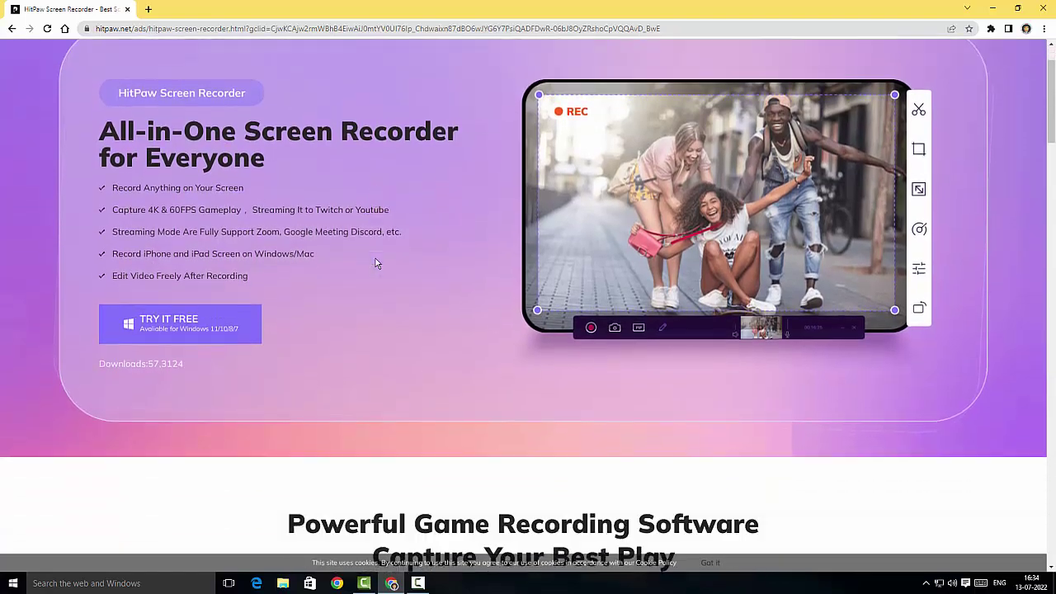
pyautogui.scroll(-8, 375, 263)
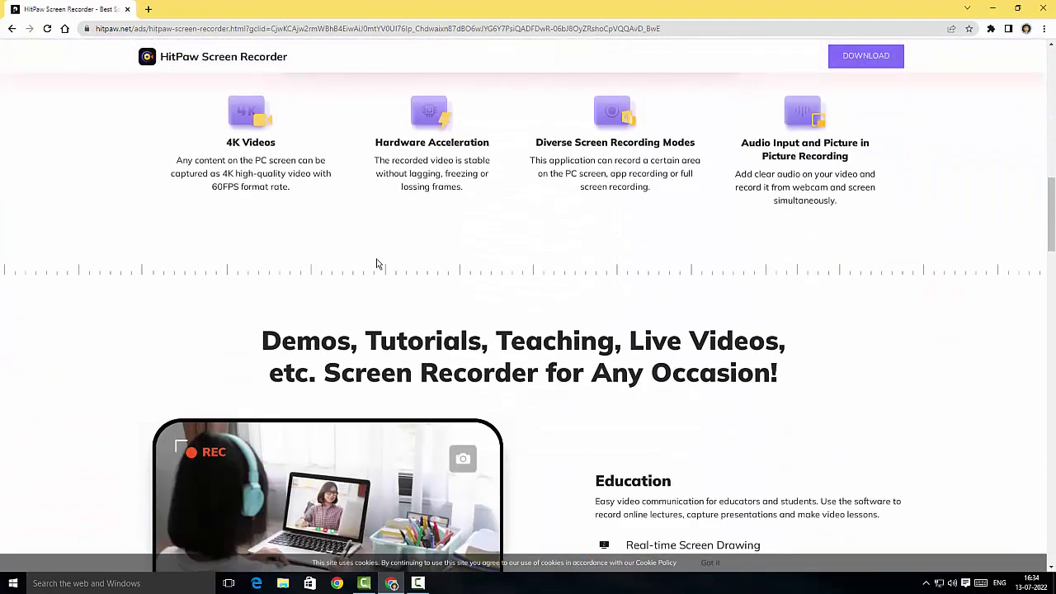
pyautogui.scroll(-10, 377, 263)
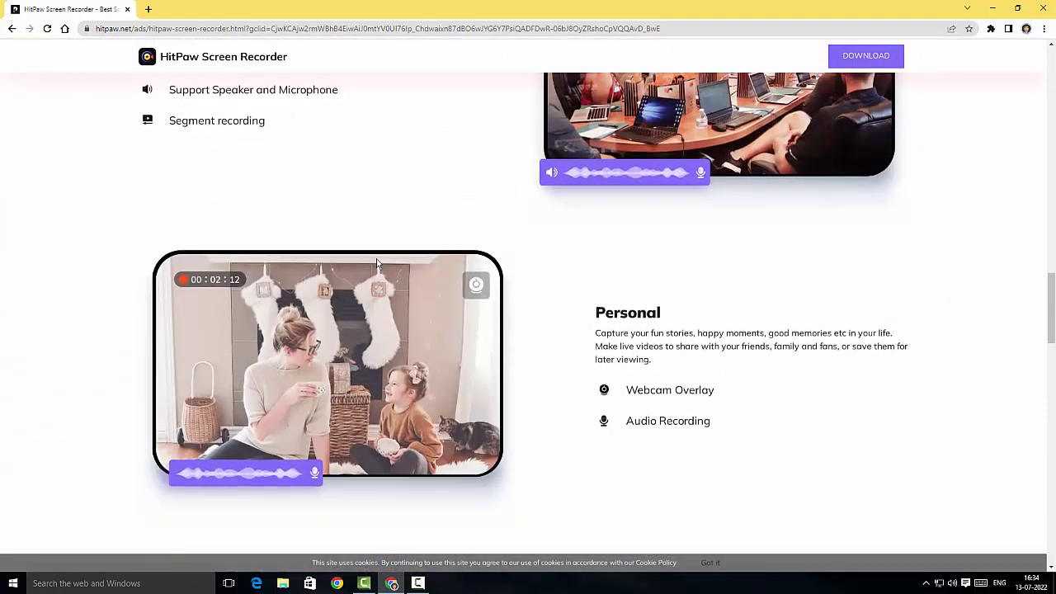
pyautogui.scroll(-5, 377, 264)
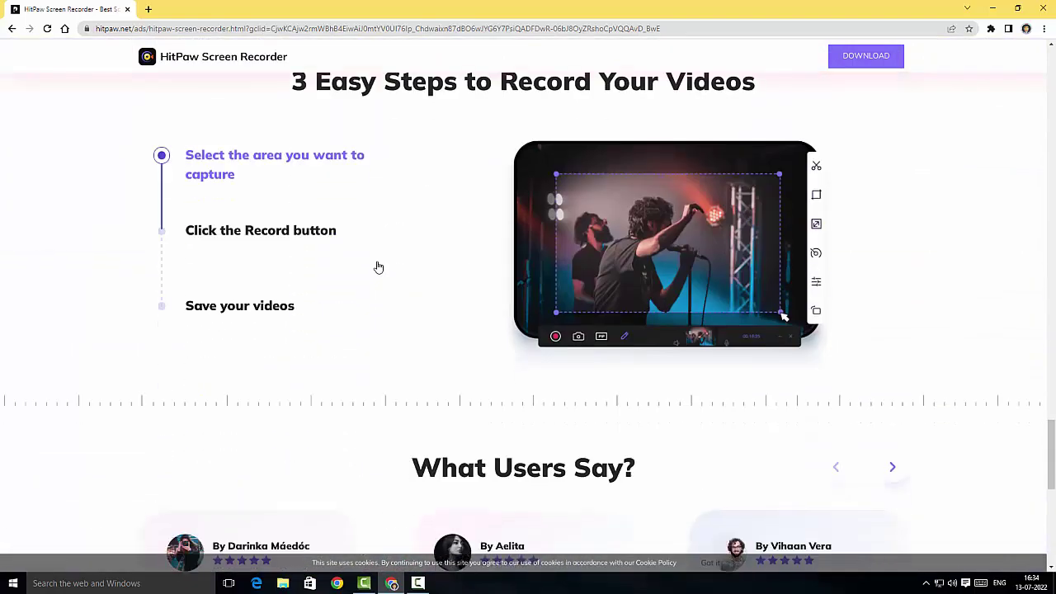
pyautogui.scroll(2, 366, 266)
pyautogui.scroll(-3, 366, 266)
pyautogui.scroll(-3, 366, 266)
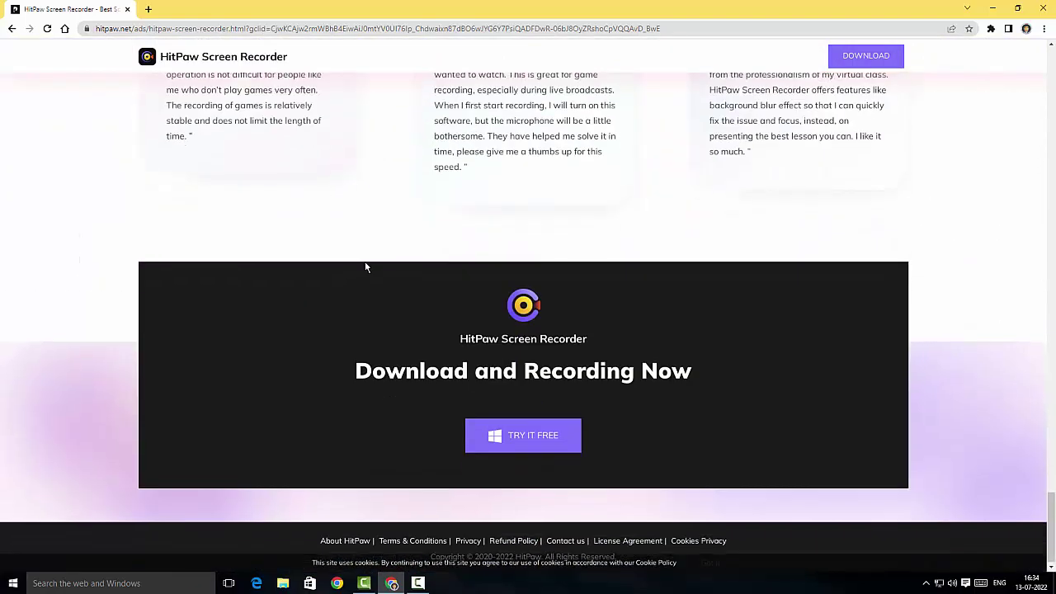
pyautogui.scroll(10, 365, 266)
pyautogui.scroll(15, 365, 266)
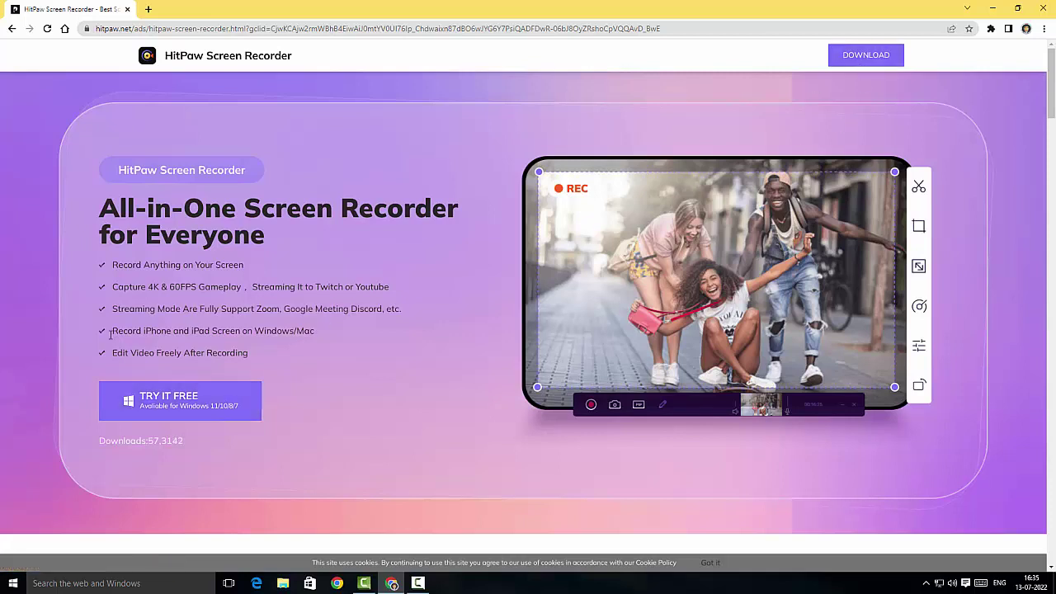
# Download the free Windows installer screen-recorder.exe into the Downloads folder.
pyautogui.click(170, 403)
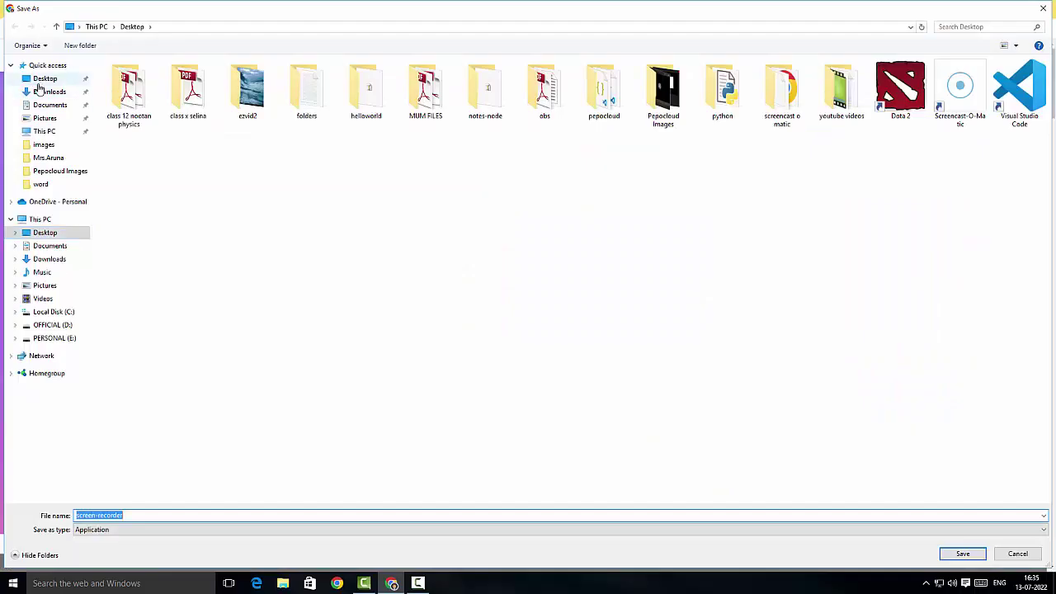
pyautogui.click(50, 91)
pyautogui.click(962, 554)
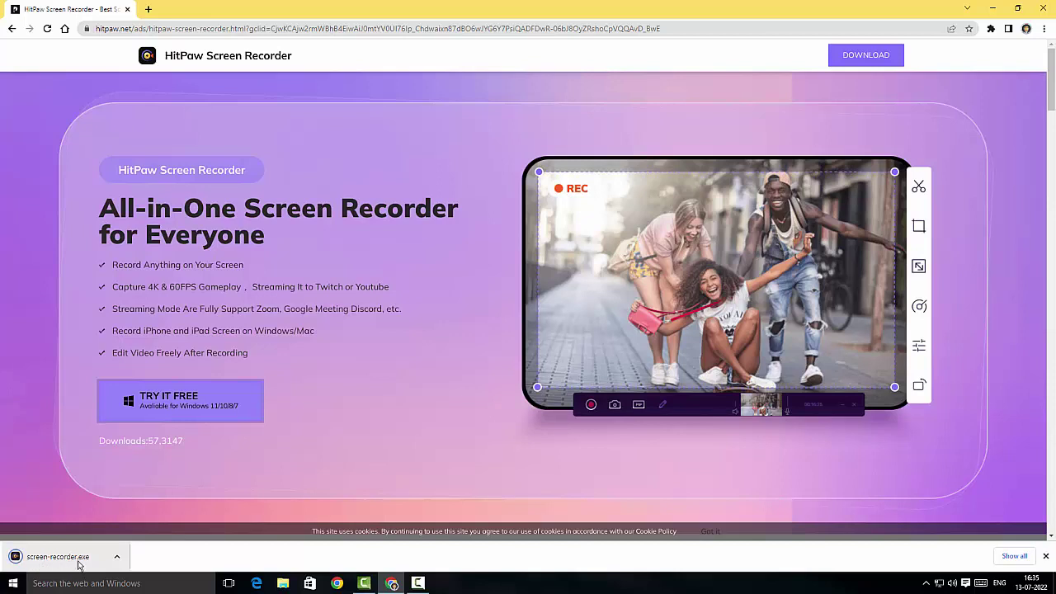
# Run screen-recorder.exe and install HitPaw Screen Recorder with the licence agreement accepted.
pyautogui.click(65, 558)
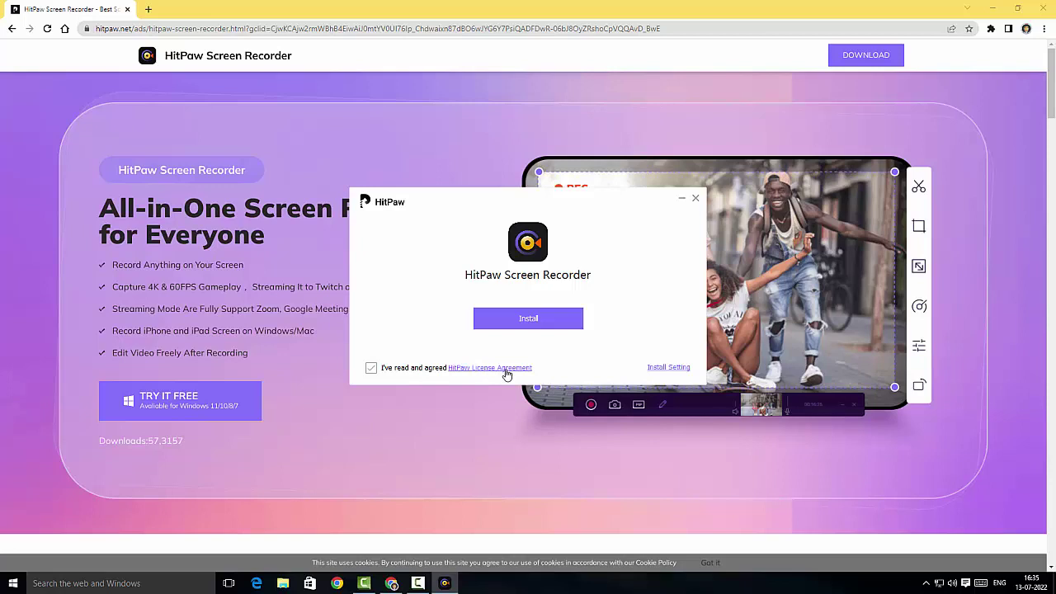
pyautogui.click(372, 371)
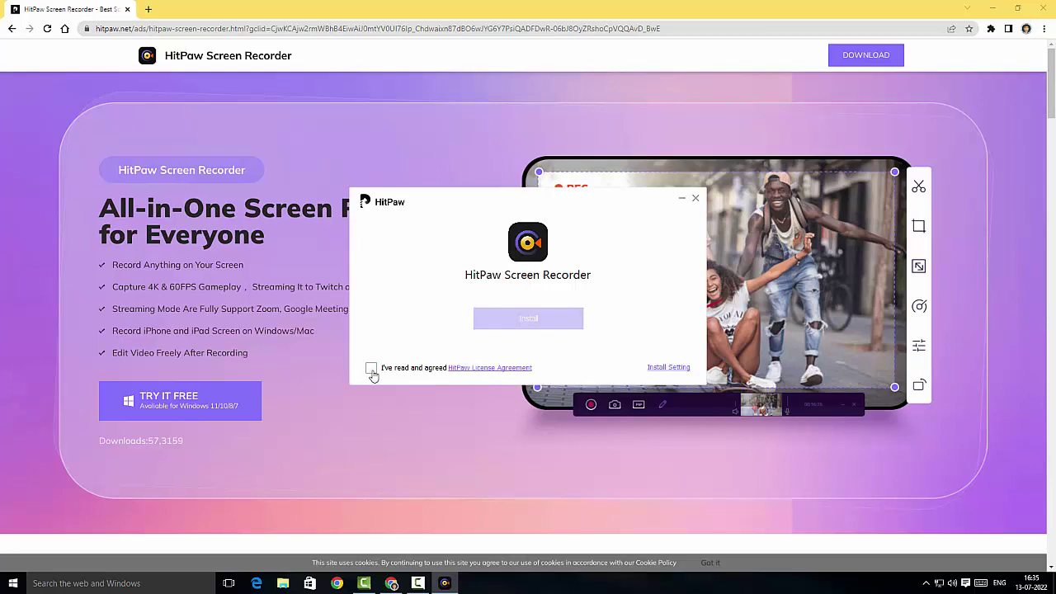
pyautogui.click(371, 371)
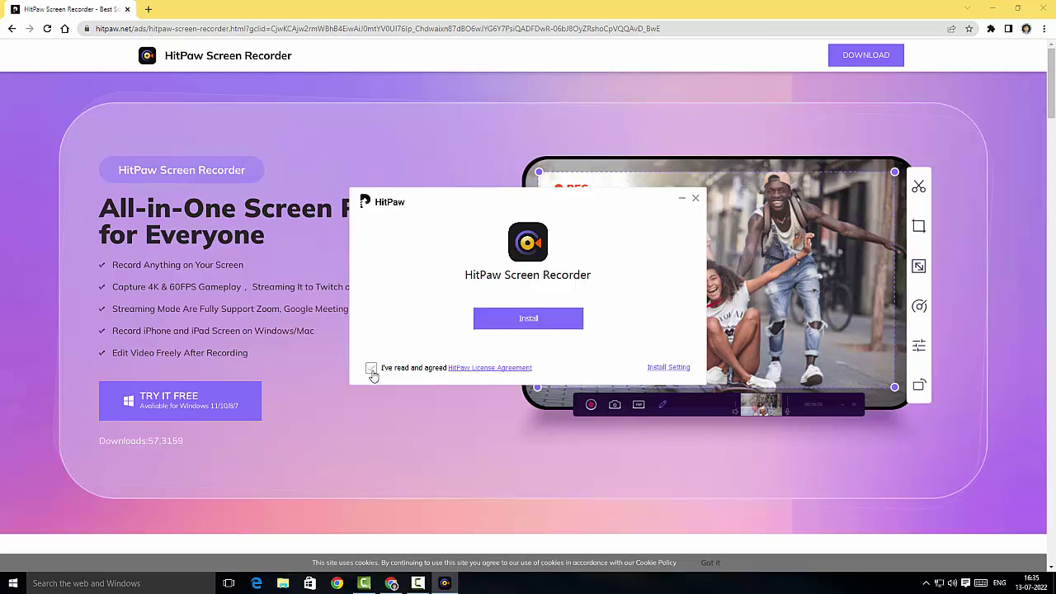
pyautogui.click(542, 329)
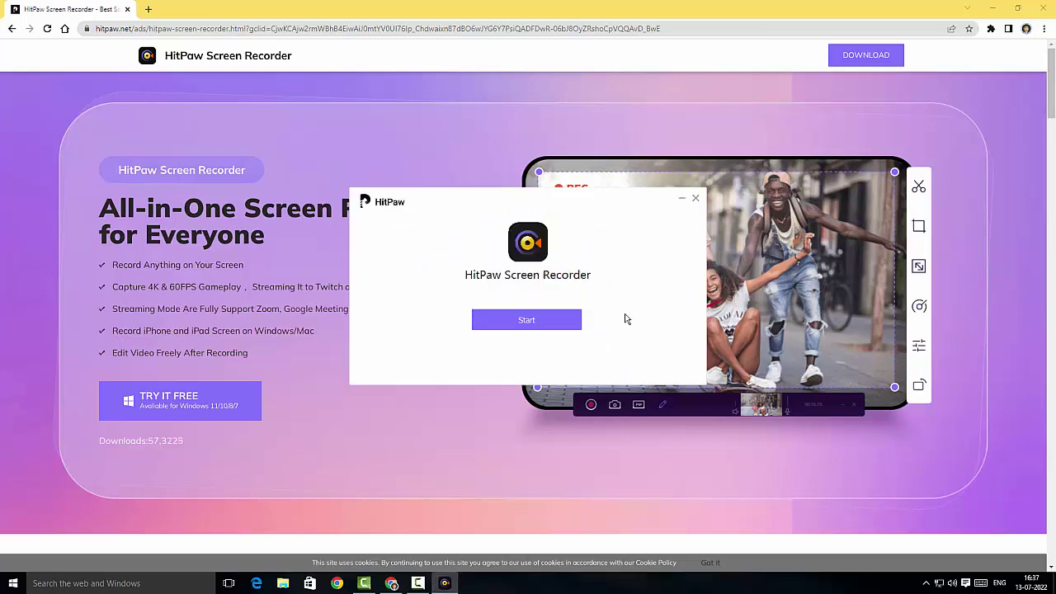
# Launch HitPaw Screen Recorder from the installer and browse the Home screen's recording modes and templates.
pyautogui.click(518, 320)
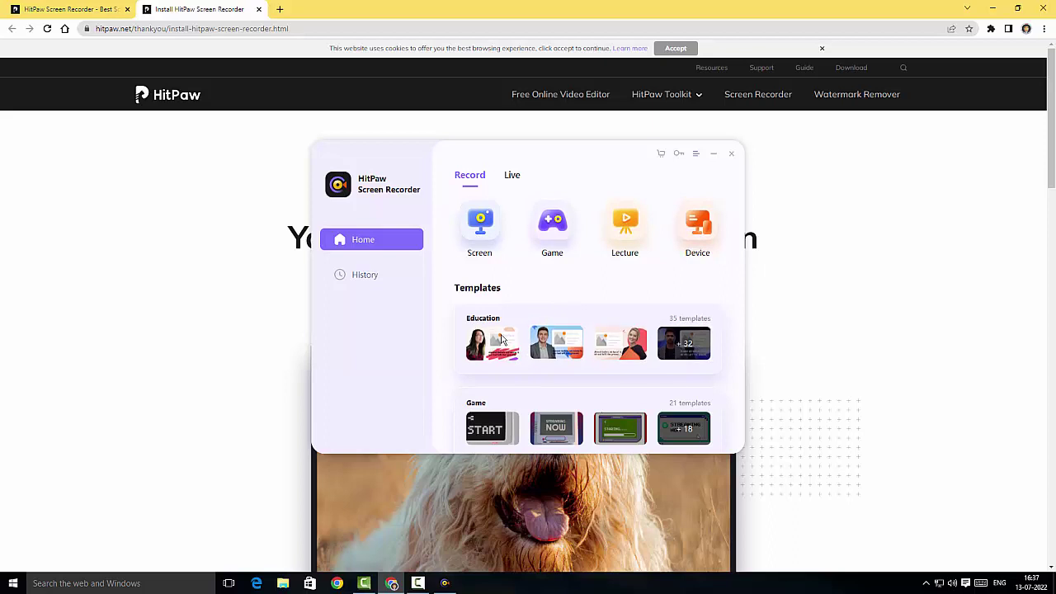
pyautogui.scroll(-1, 500, 338)
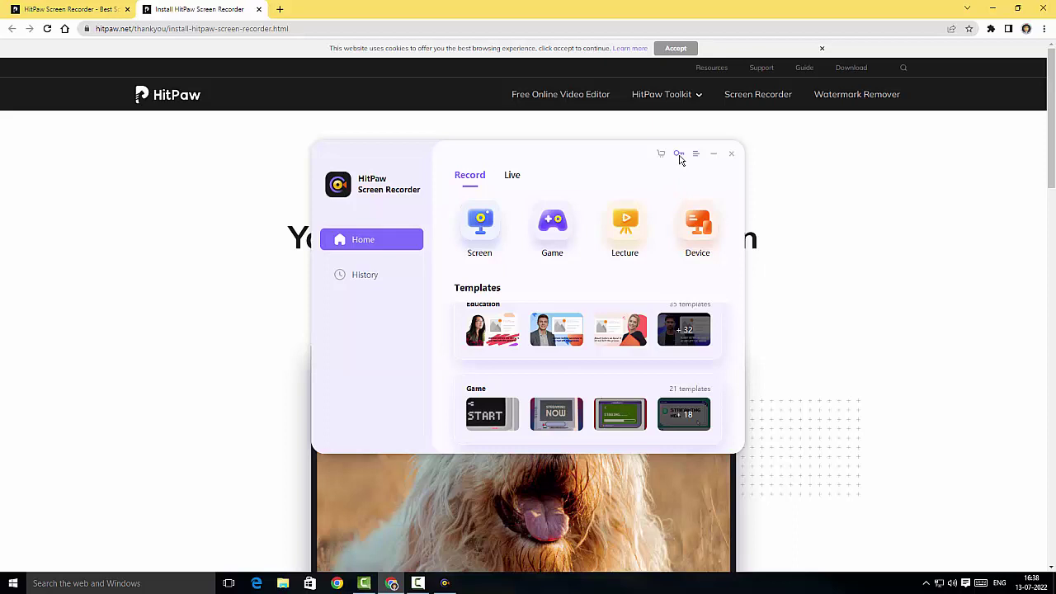
# Glance at the registration form, then open Livestreaming from the Live options.
pyautogui.click(678, 155)
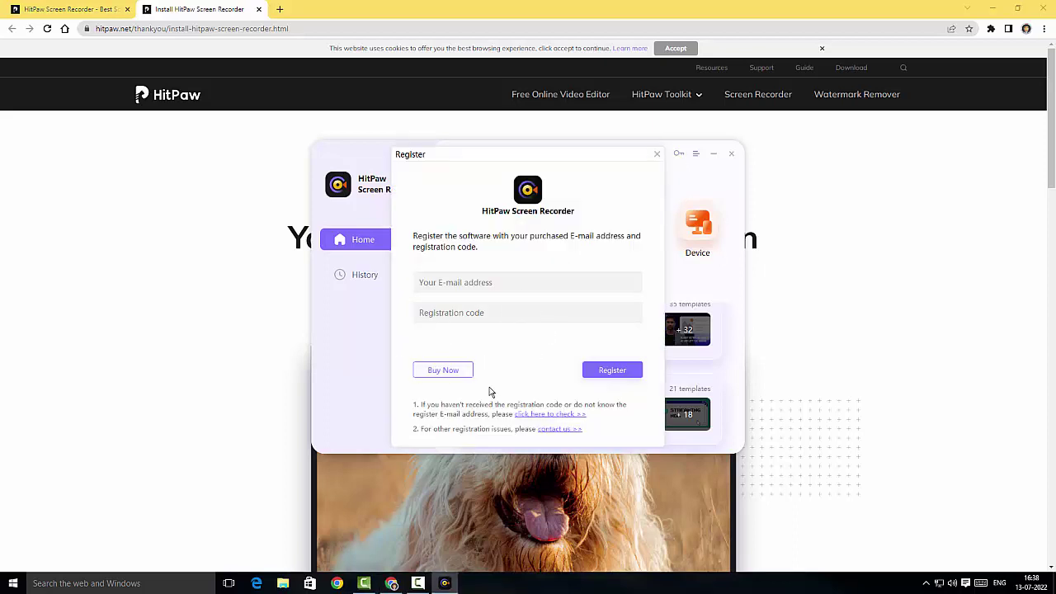
pyautogui.click(657, 154)
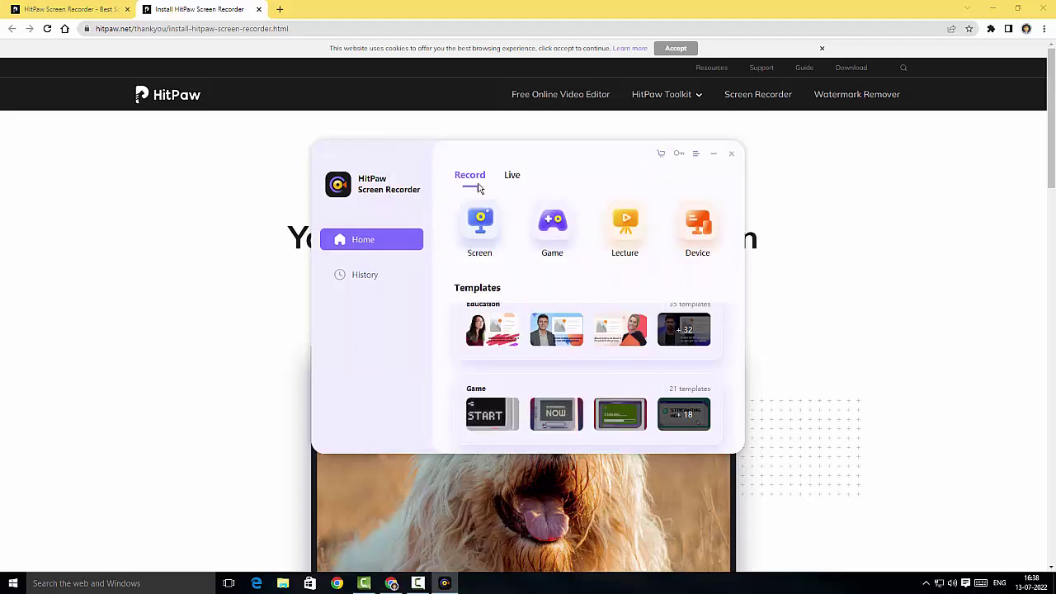
pyautogui.click(512, 176)
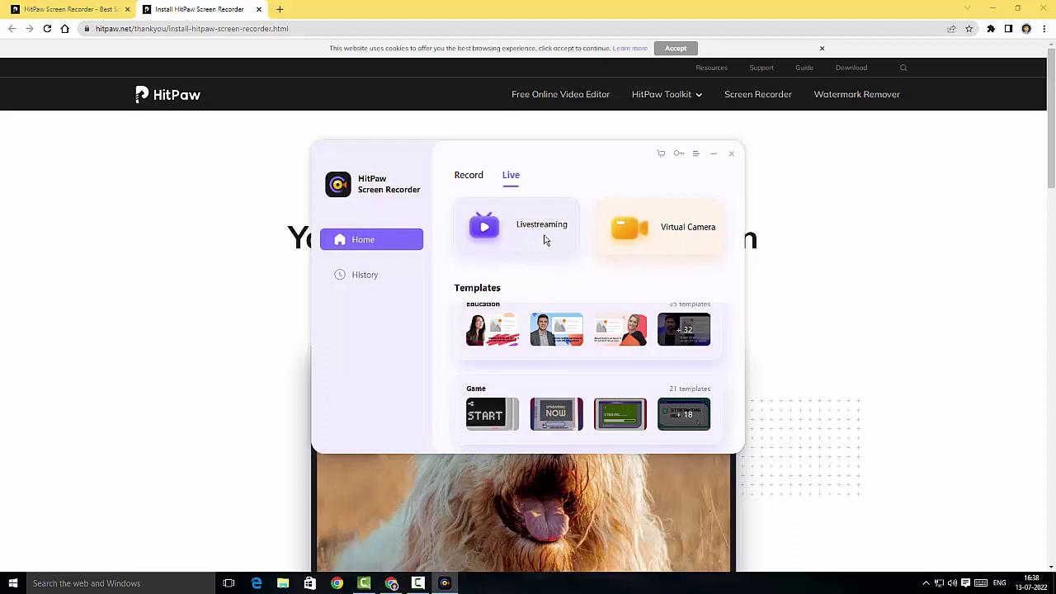
pyautogui.click(501, 240)
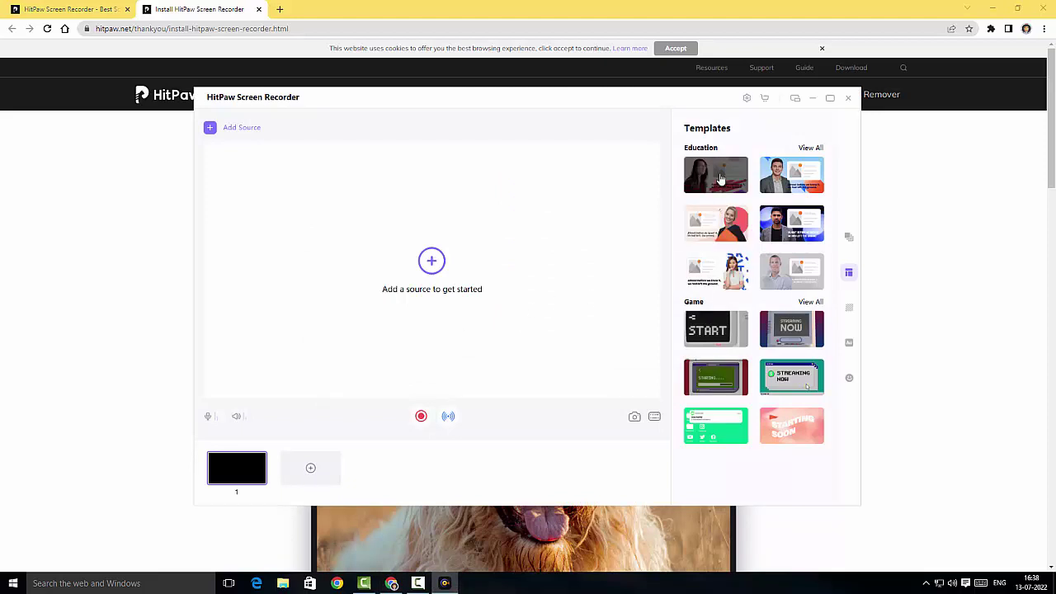
# Apply the first Education template and add a Webcam source placed in the top-left corner.
pyautogui.click(720, 179)
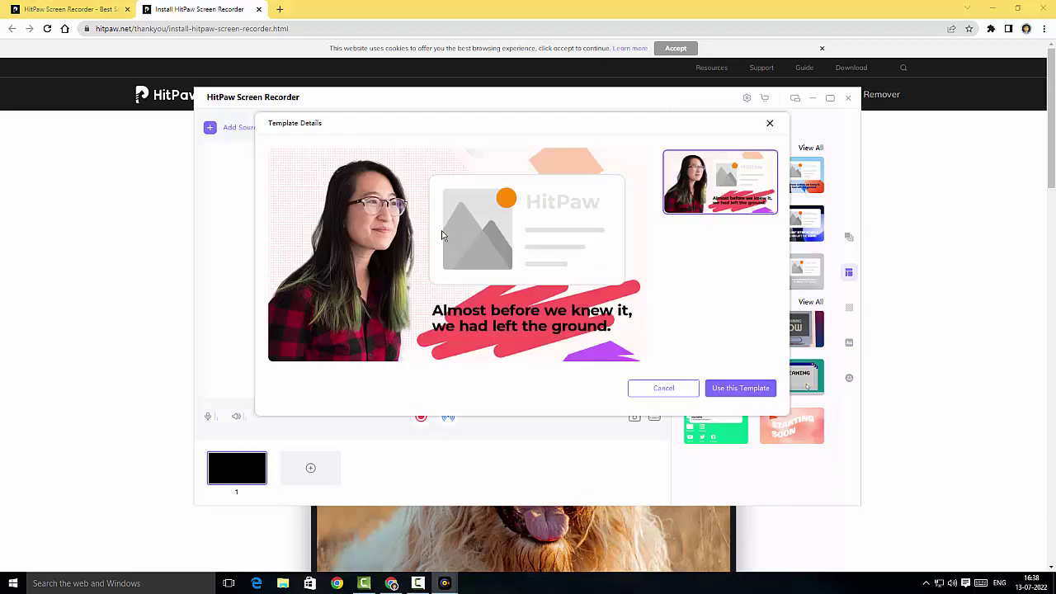
pyautogui.click(736, 389)
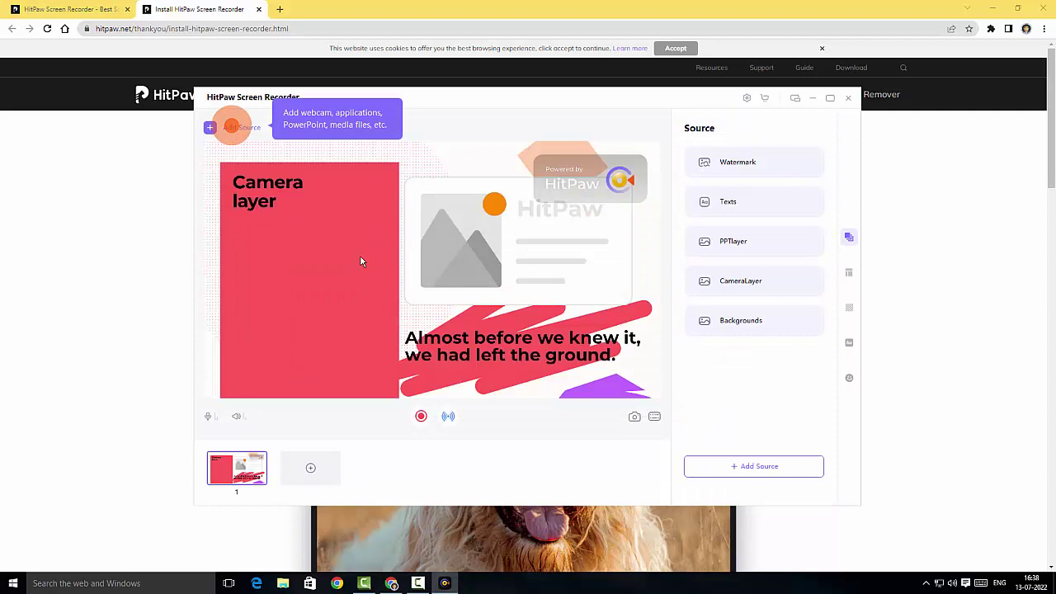
pyautogui.click(236, 127)
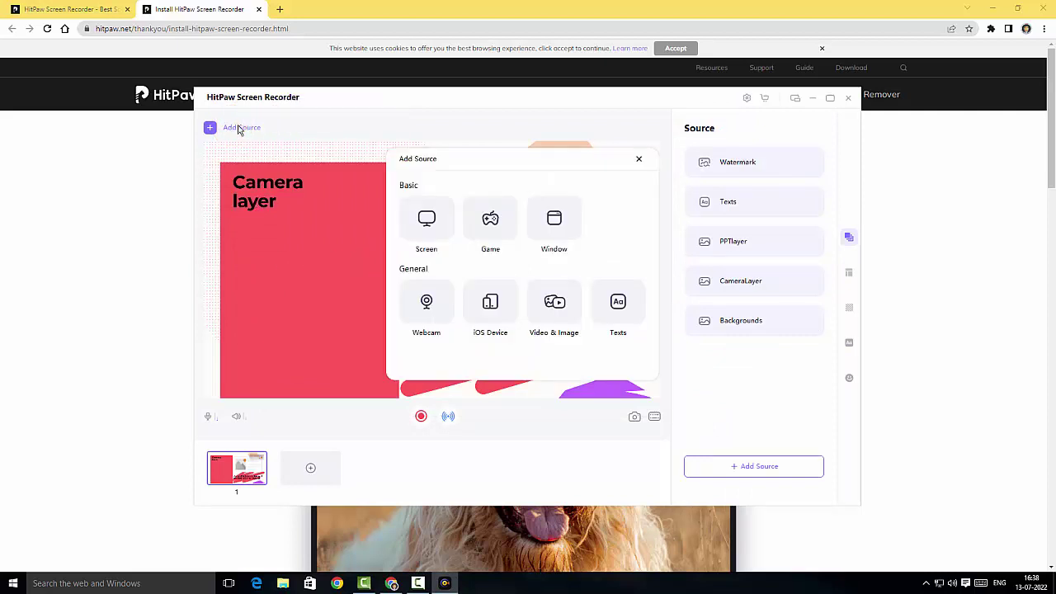
pyautogui.click(442, 310)
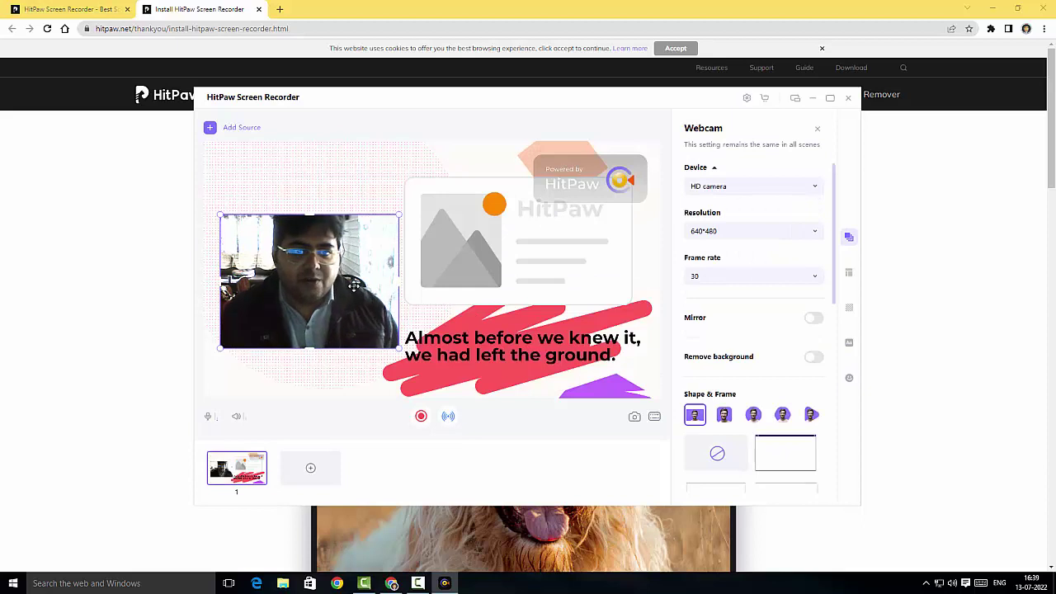
pyautogui.moveTo(353, 285); pyautogui.dragTo(343, 213)
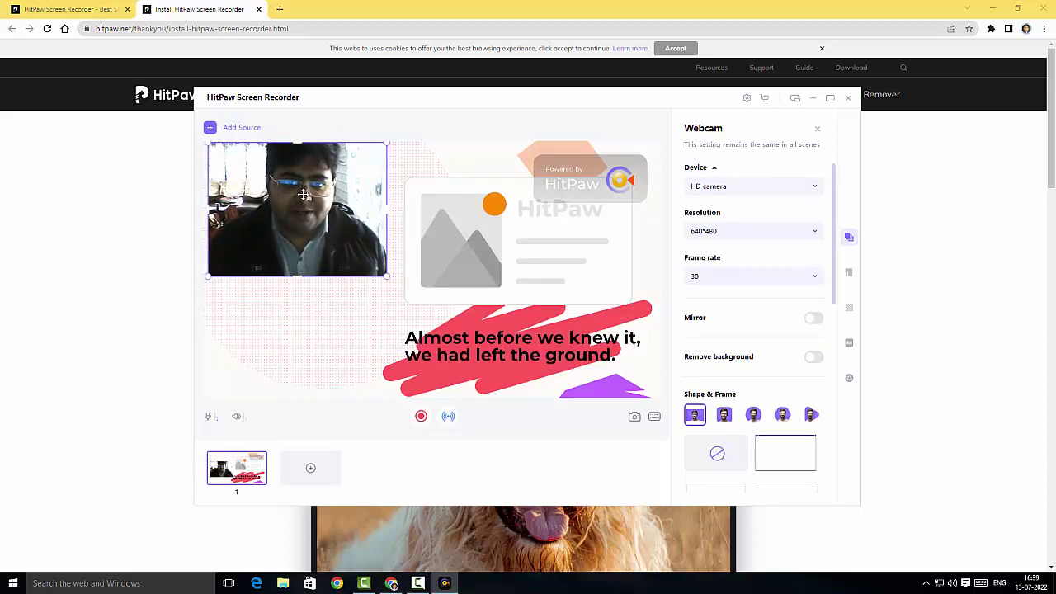
pyautogui.click(529, 277)
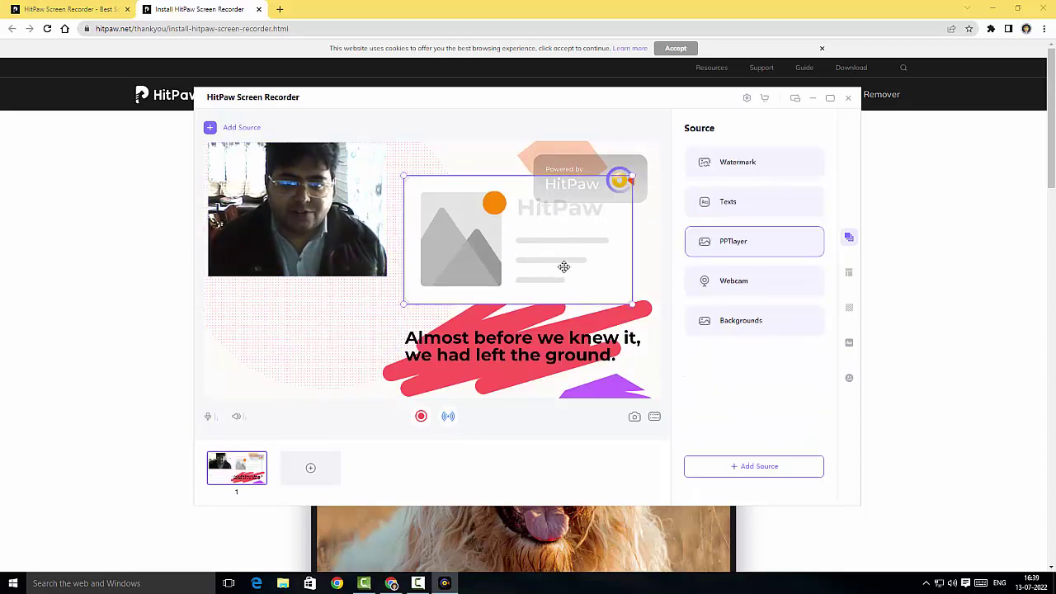
pyautogui.click(240, 129)
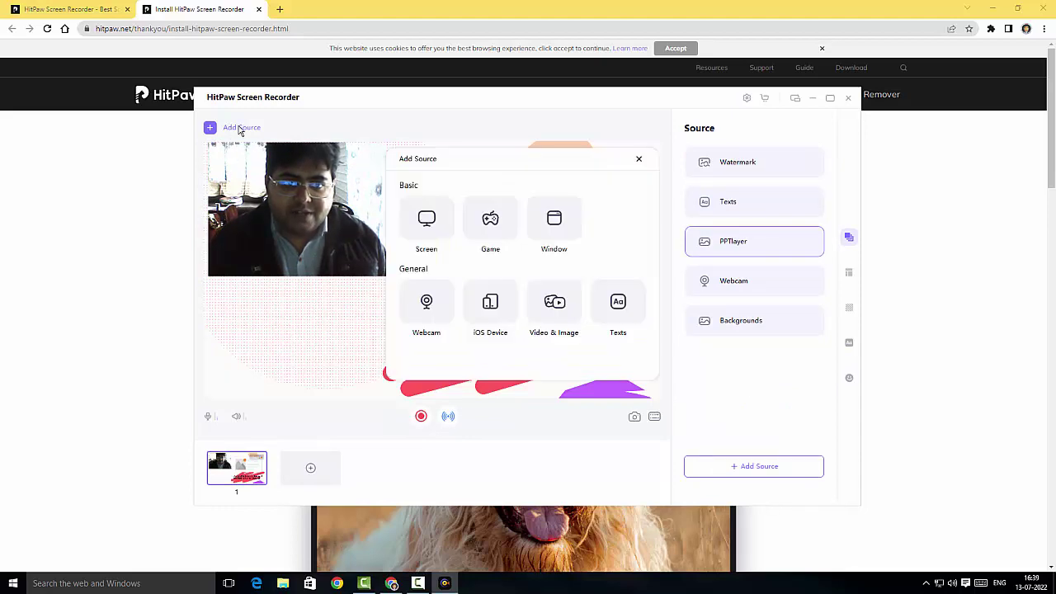
# Add a Screen source capturing a dragged-out rectangular area of the screen.
pyautogui.click(429, 224)
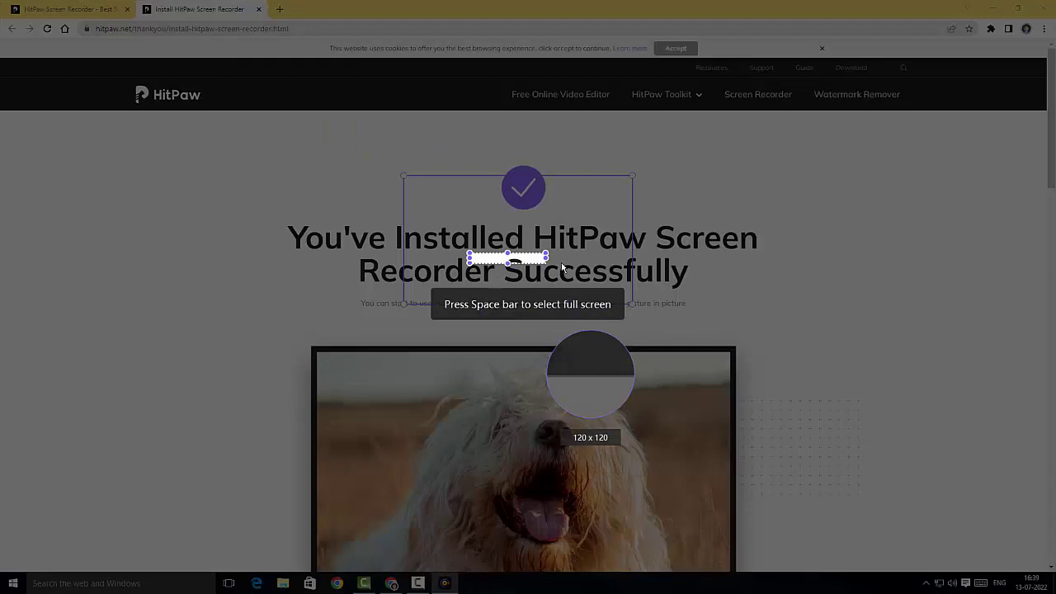
pyautogui.moveTo(553, 342); pyautogui.dragTo(797, 494)
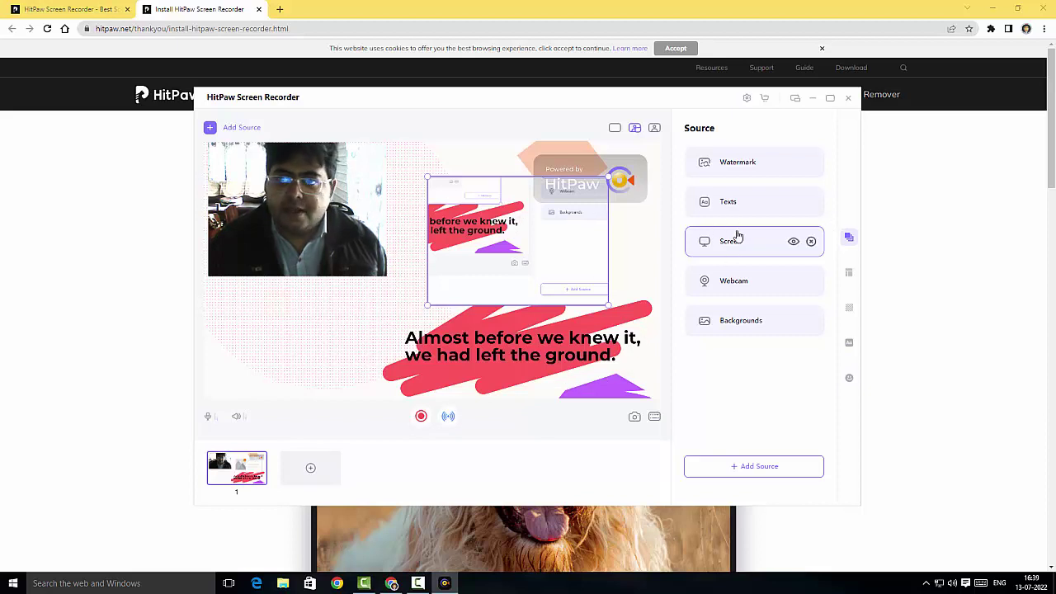
# Discard the scene without saving, open a blank scene to view source types, then close the editor.
pyautogui.click(847, 98)
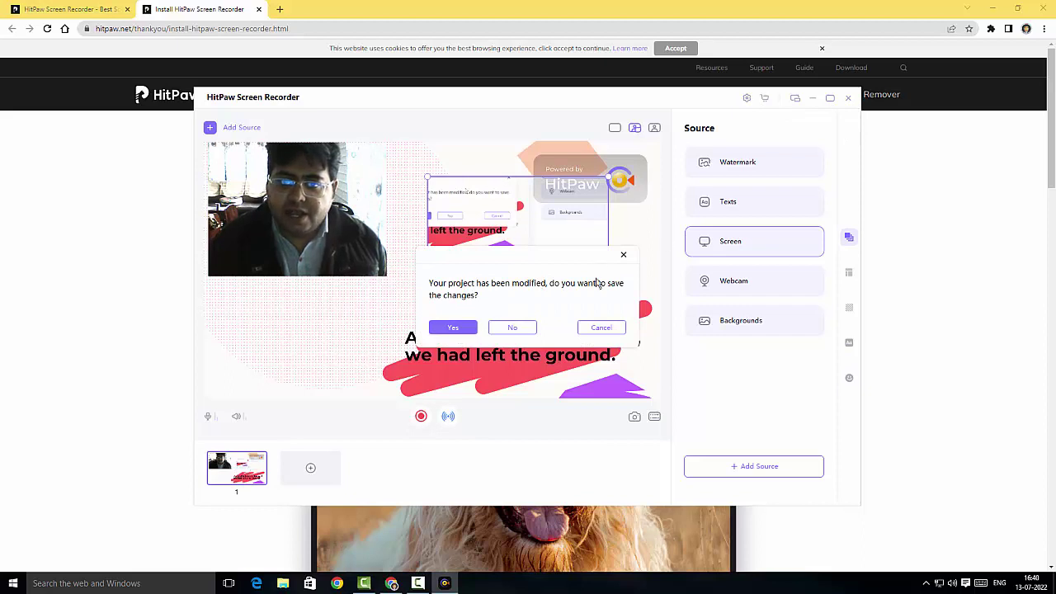
pyautogui.click(513, 327)
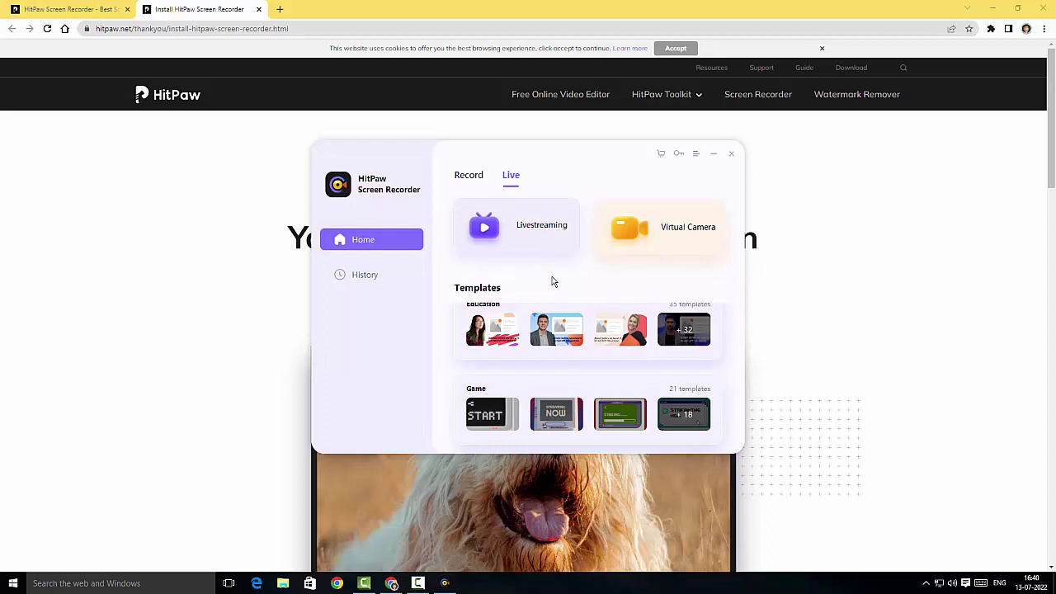
pyautogui.click(668, 233)
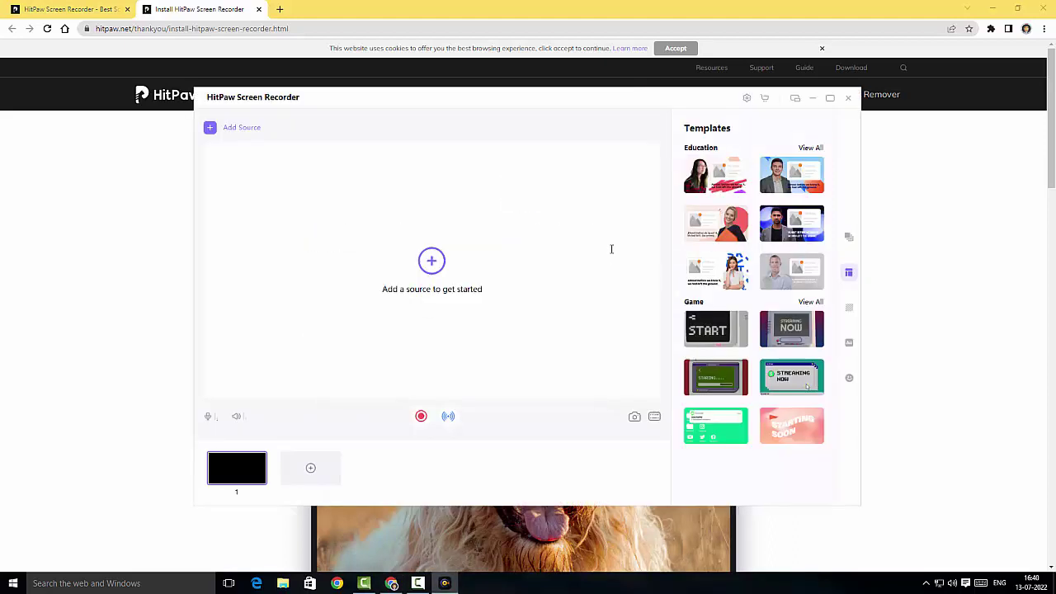
pyautogui.click(458, 285)
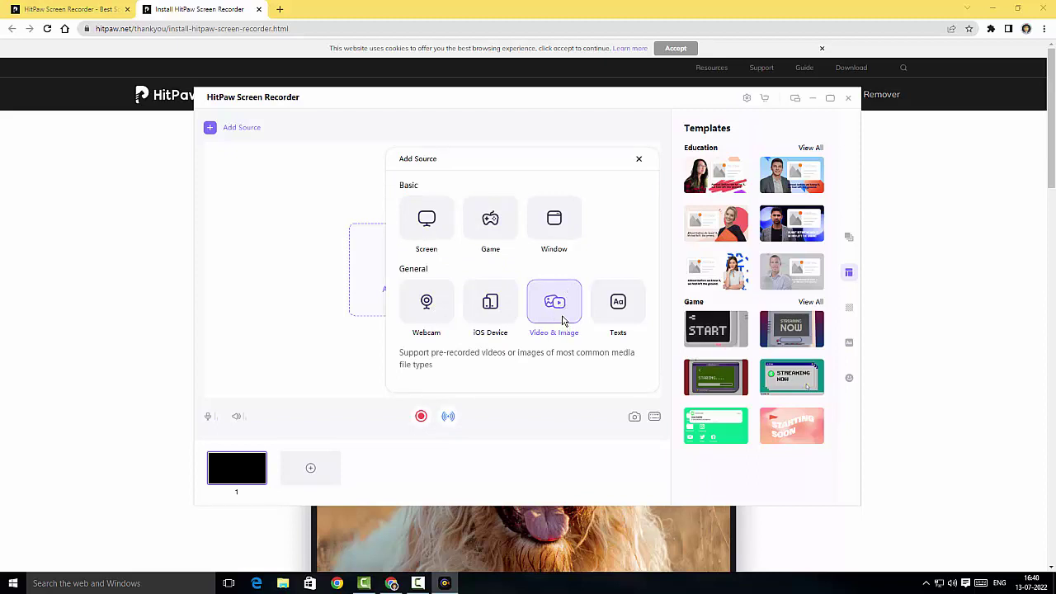
pyautogui.click(640, 160)
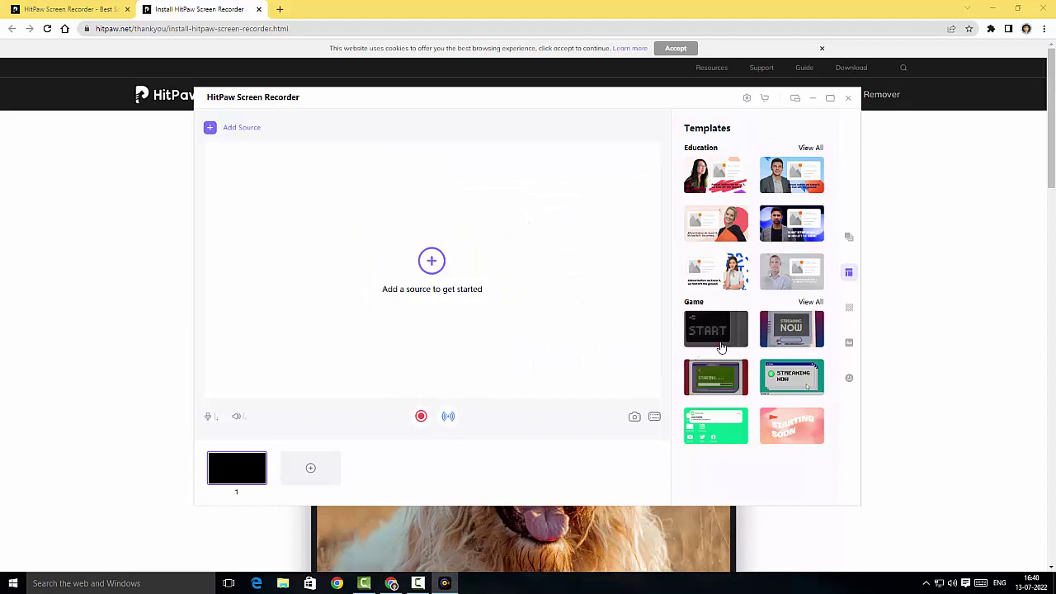
pyautogui.click(848, 98)
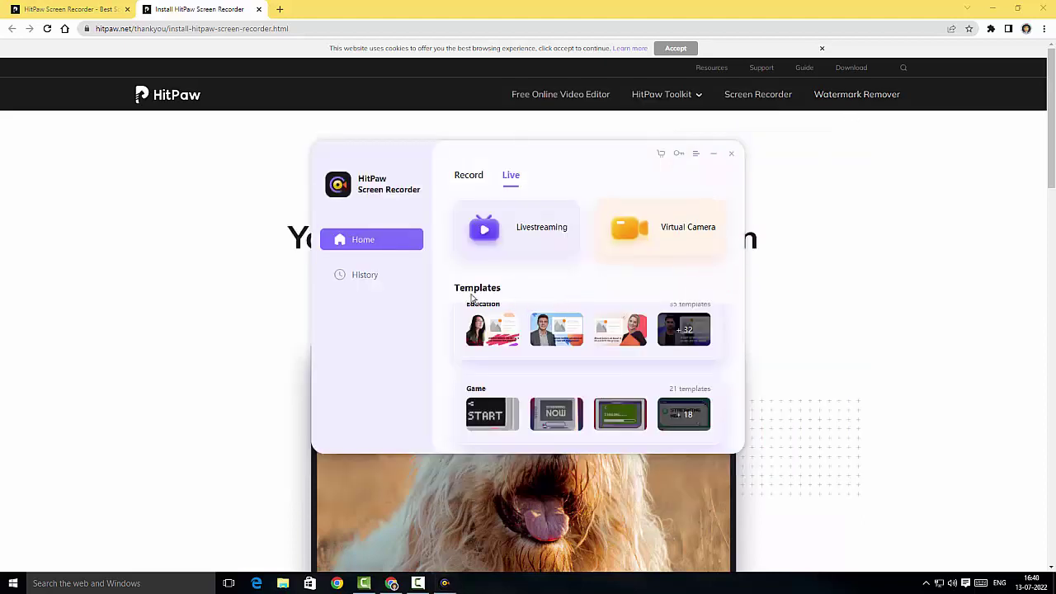
# Switch to the Record options and check the Device choices Webcam, iPhone and iPad.
pyautogui.click(467, 175)
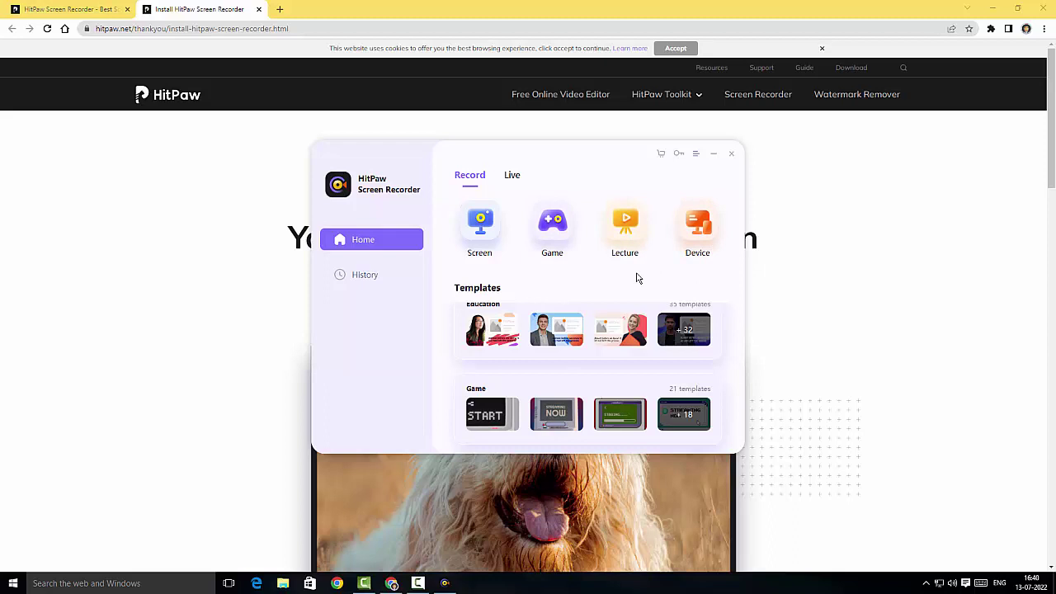
pyautogui.click(697, 235)
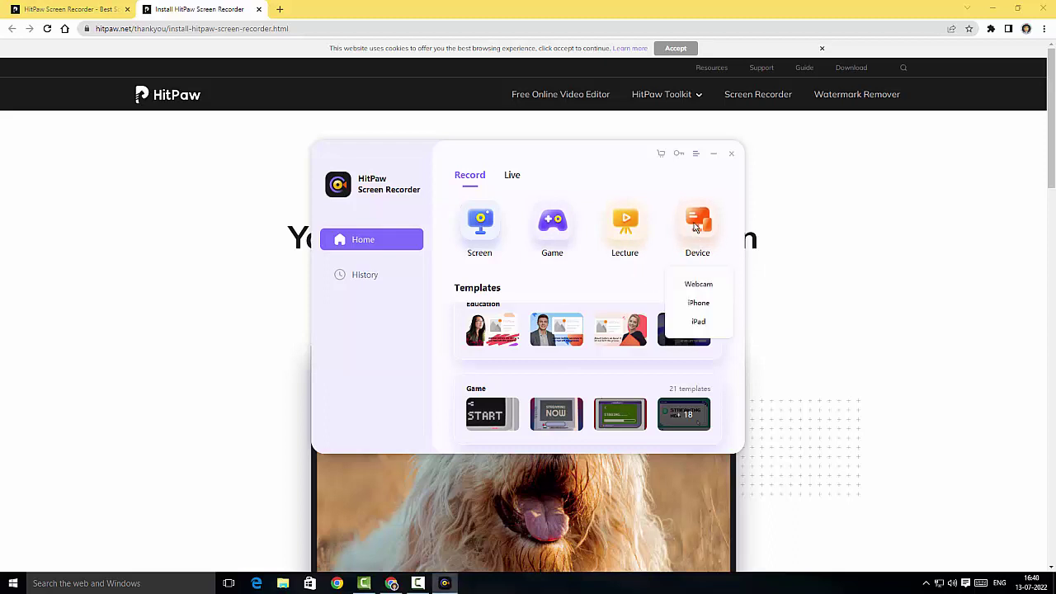
pyautogui.click(613, 287)
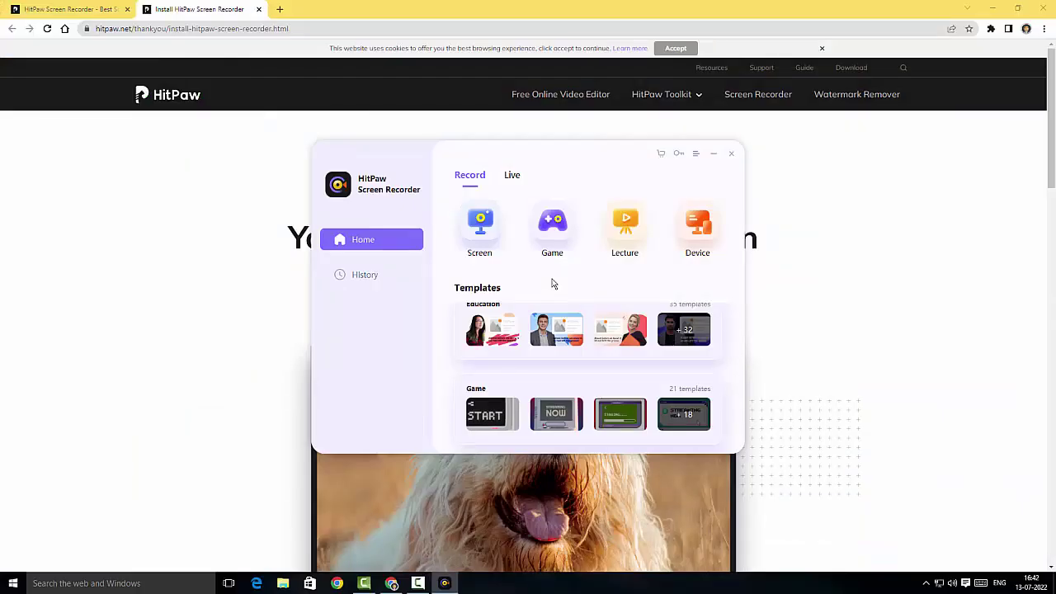
# Set the full 1920 x 1080 screen as capture area and try enabling keystroke display.
pyautogui.click(480, 221)
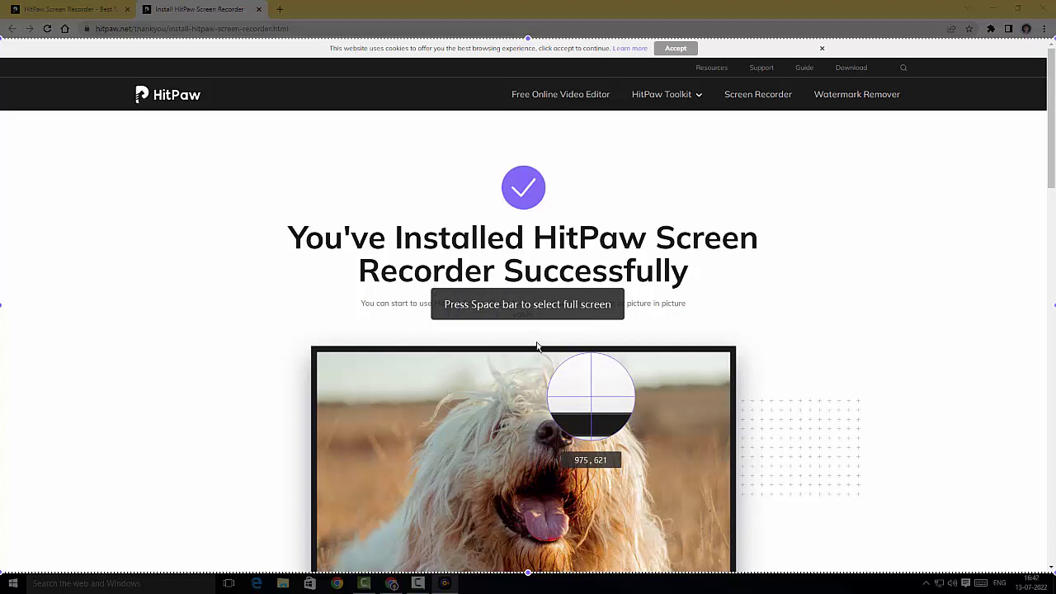
pyautogui.press('space')
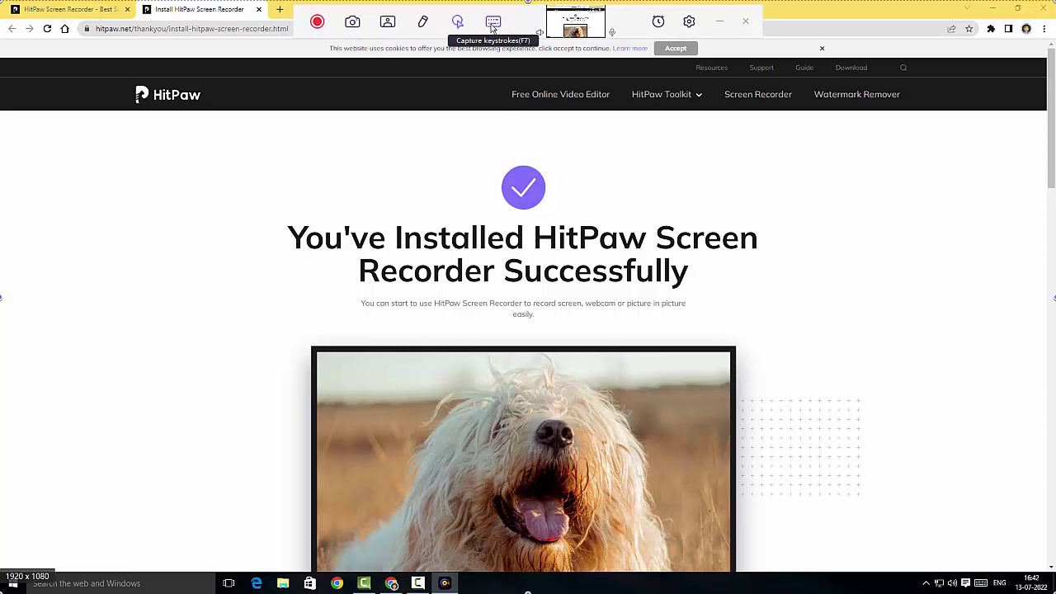
pyautogui.click(493, 25)
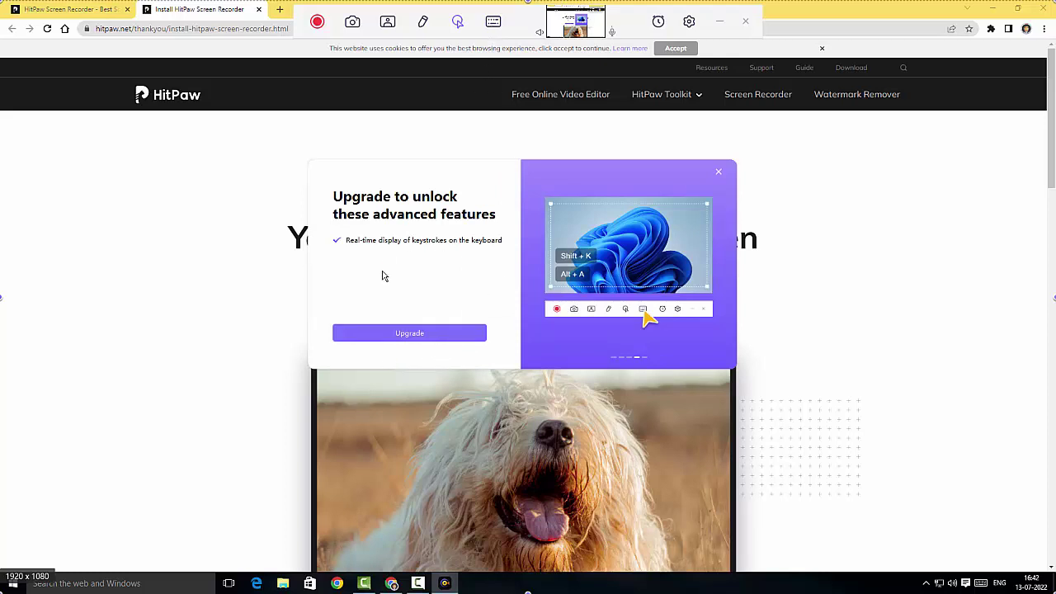
# Dismiss the upgrade offer and start the full-screen recording on the trial version.
pyautogui.click(719, 174)
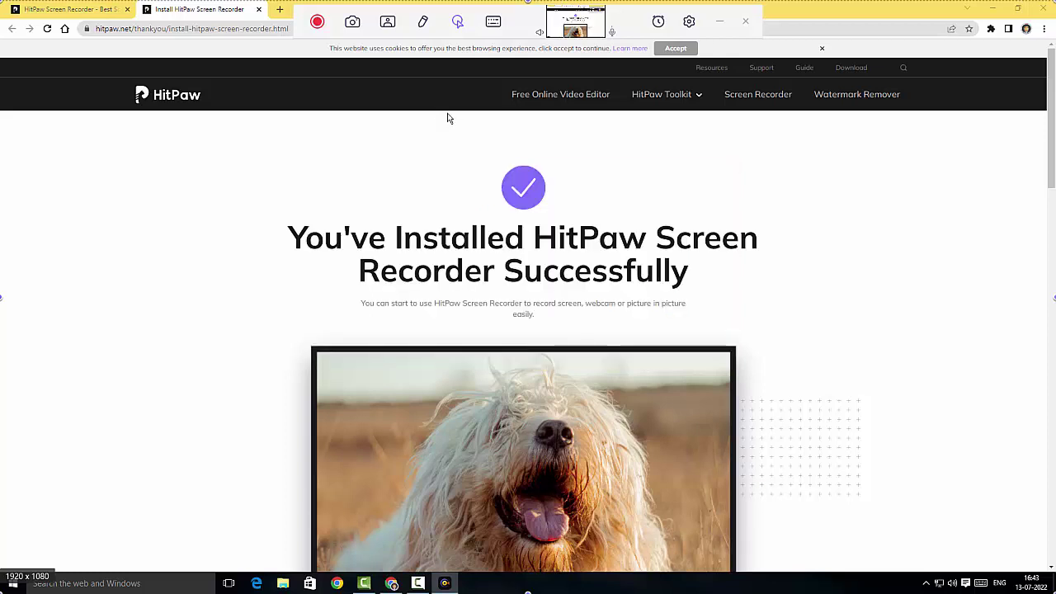
pyautogui.click(320, 30)
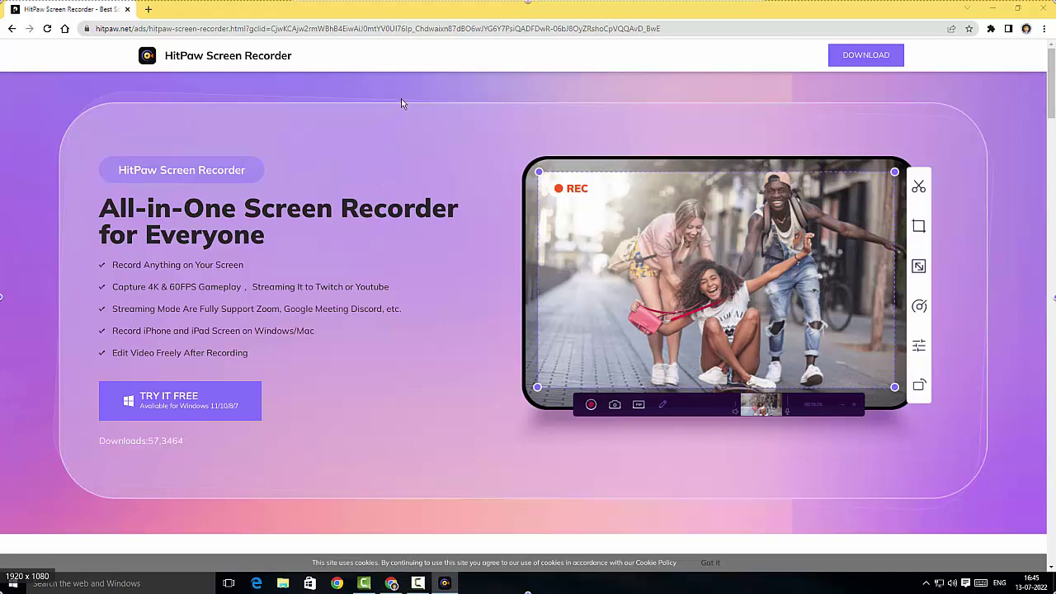
pyautogui.moveTo(421, 4)
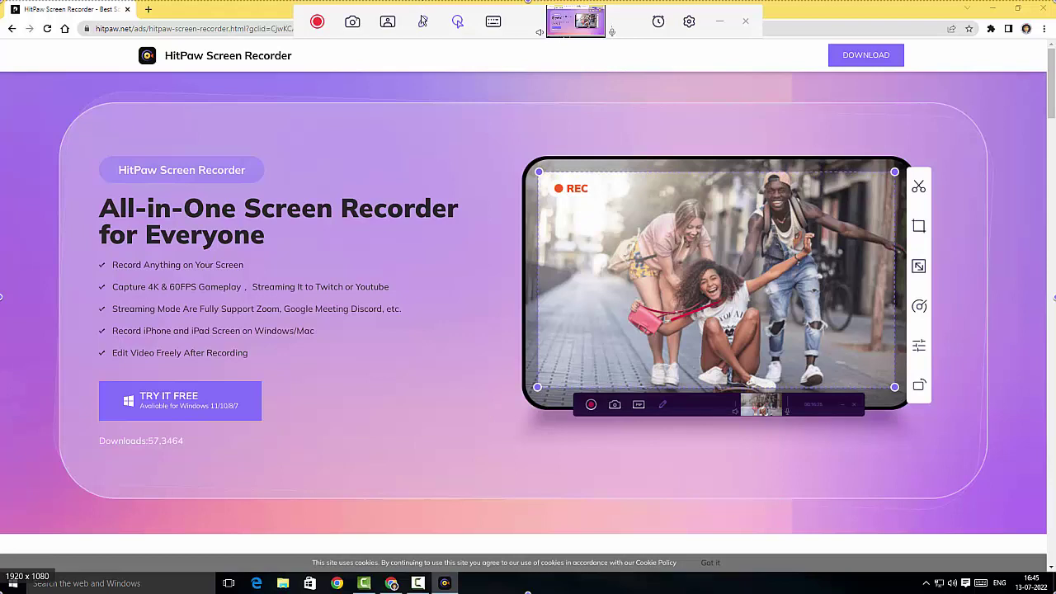
pyautogui.click(321, 25)
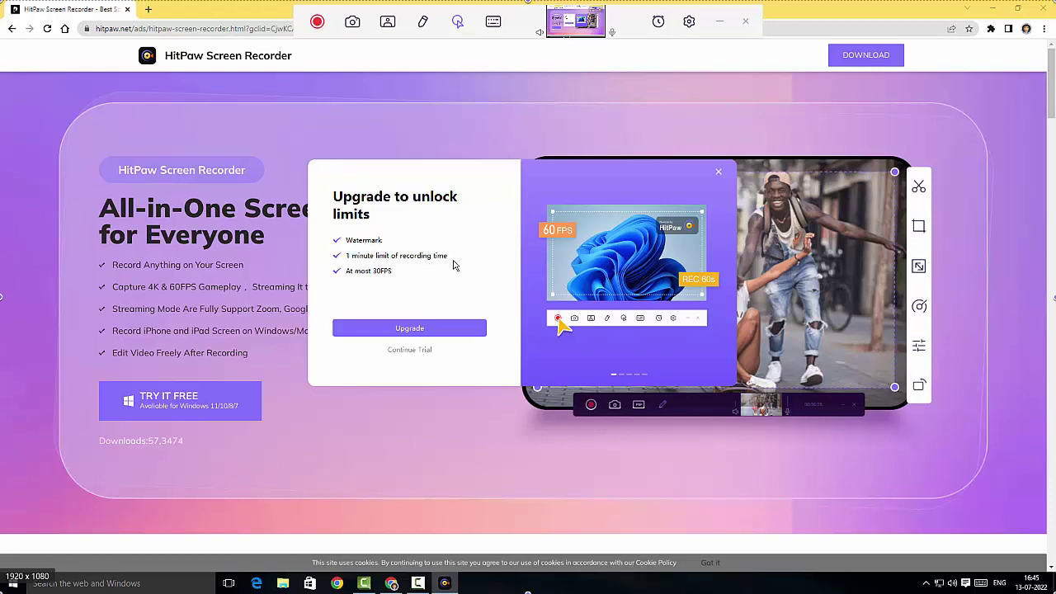
pyautogui.click(413, 354)
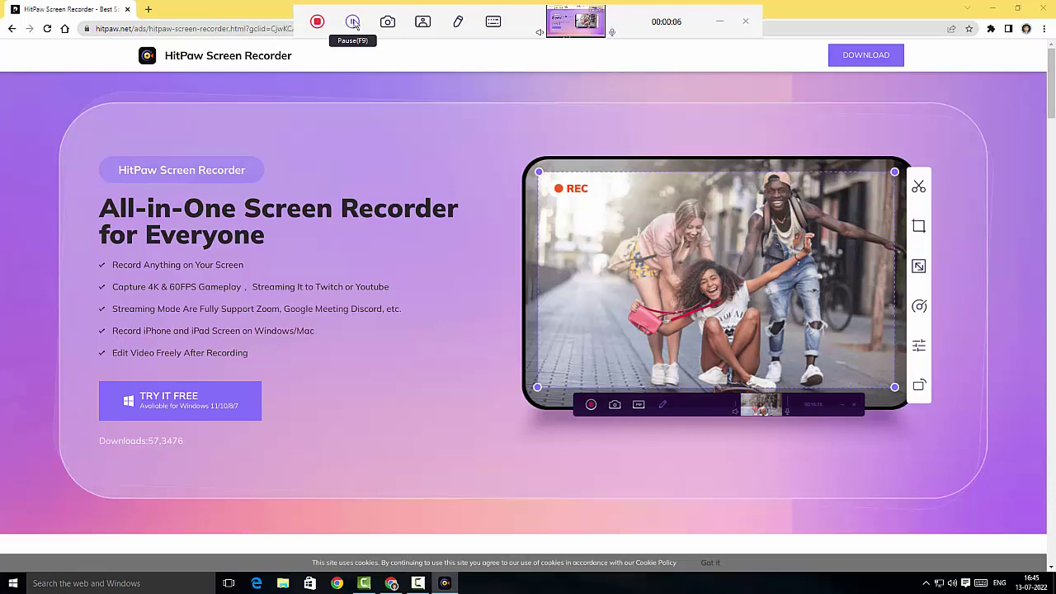
# Draw an orange pen scribble above 'Recorder', undo it, then stop the 27-second recording.
pyautogui.click(458, 22)
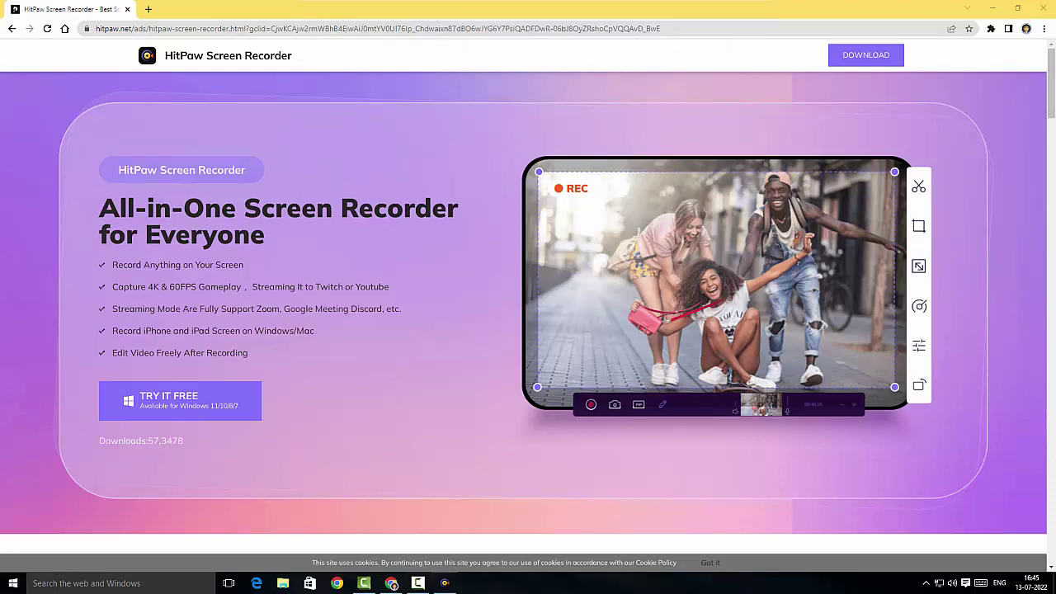
pyautogui.click(347, 53)
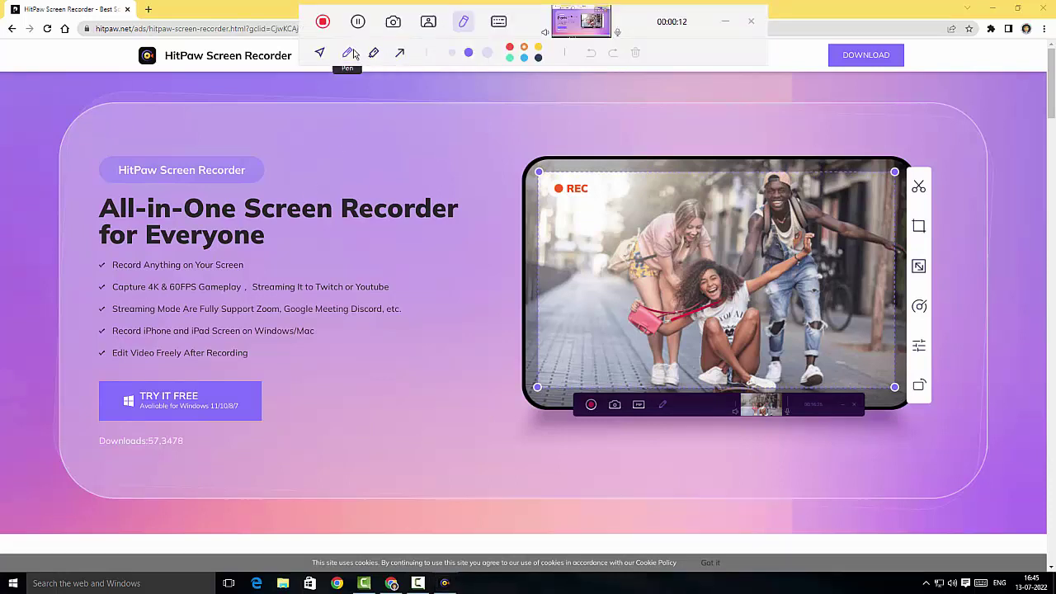
pyautogui.moveTo(363, 124)
pyautogui.mouseDown()
pyautogui.moveTo(401, 176)
pyautogui.moveTo(384, 338)
pyautogui.moveTo(371, 345)
pyautogui.mouseUp()
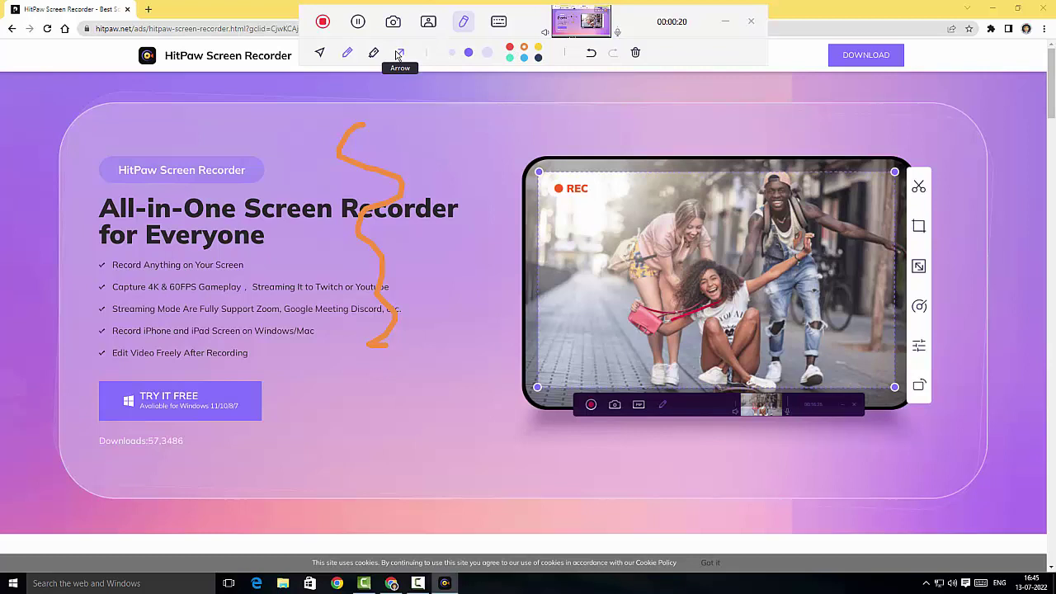
pyautogui.click(593, 52)
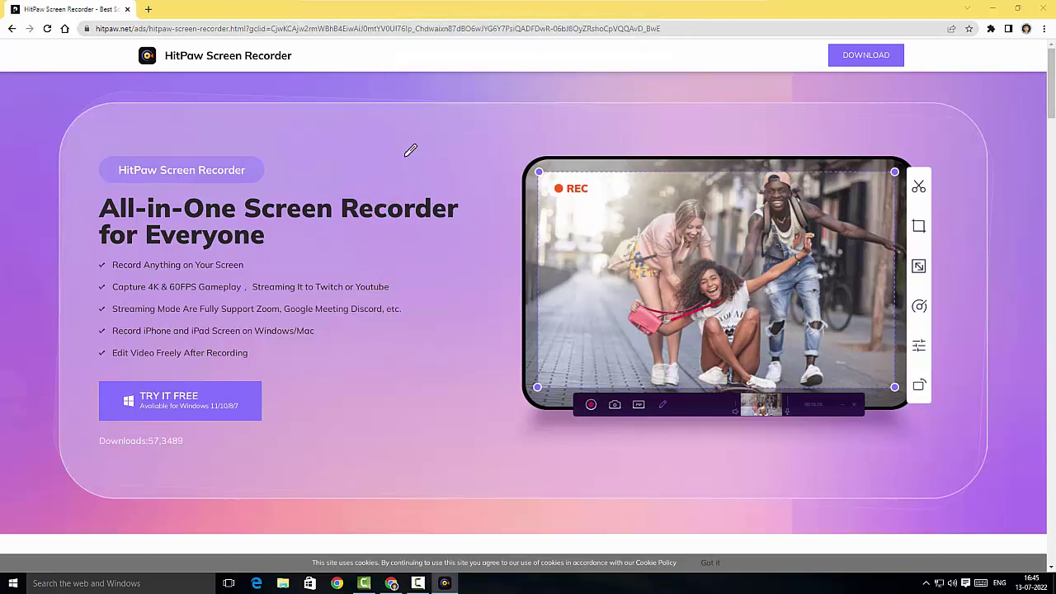
pyautogui.moveTo(322, 23)
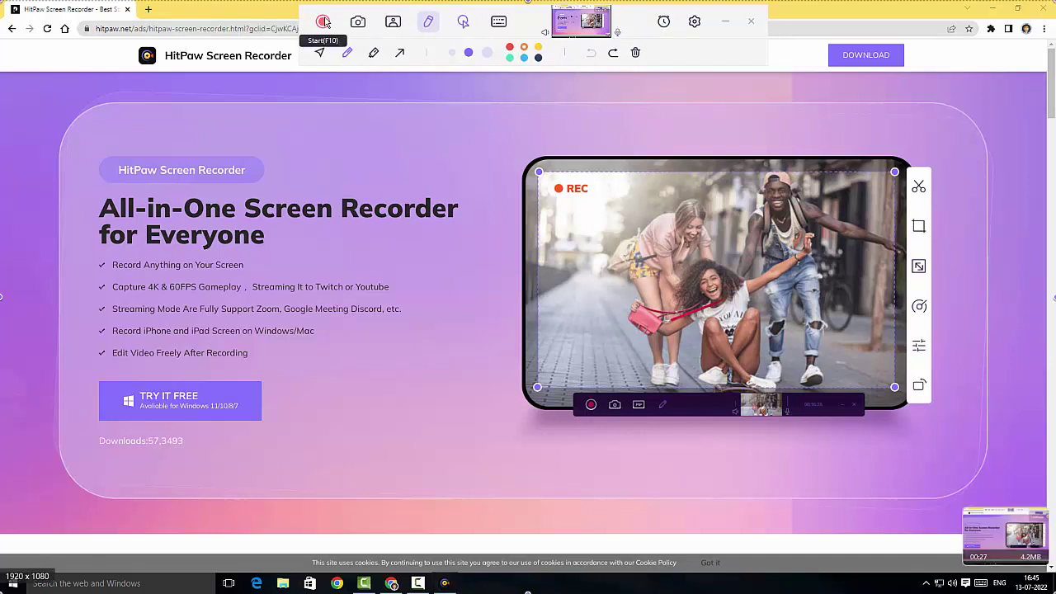
pyautogui.click(324, 22)
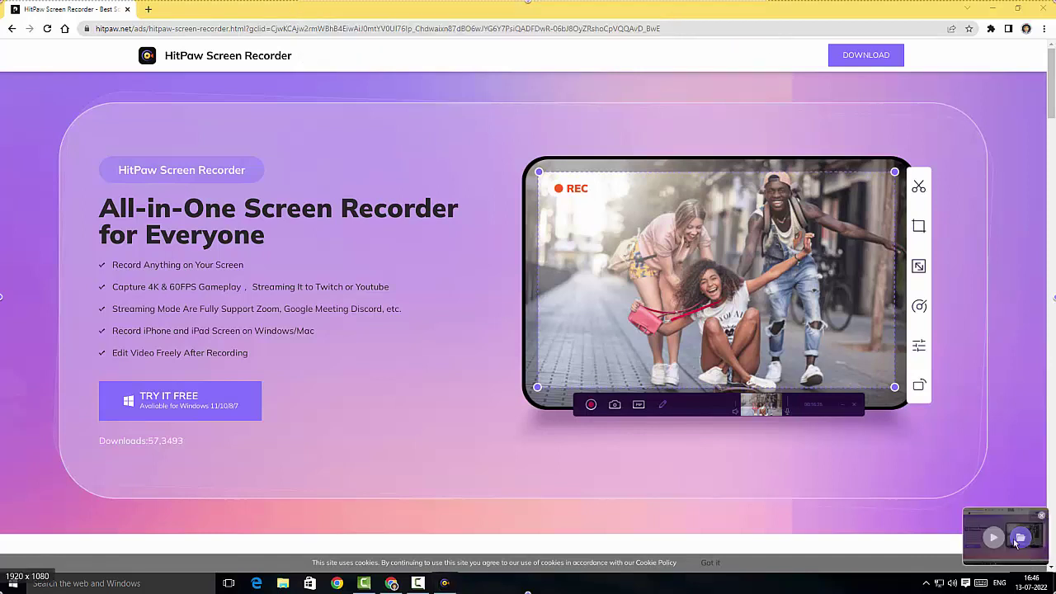
# Open the recording's folder and play 2022_07_13_164529.mp4 in VLC.
pyautogui.click(1018, 537)
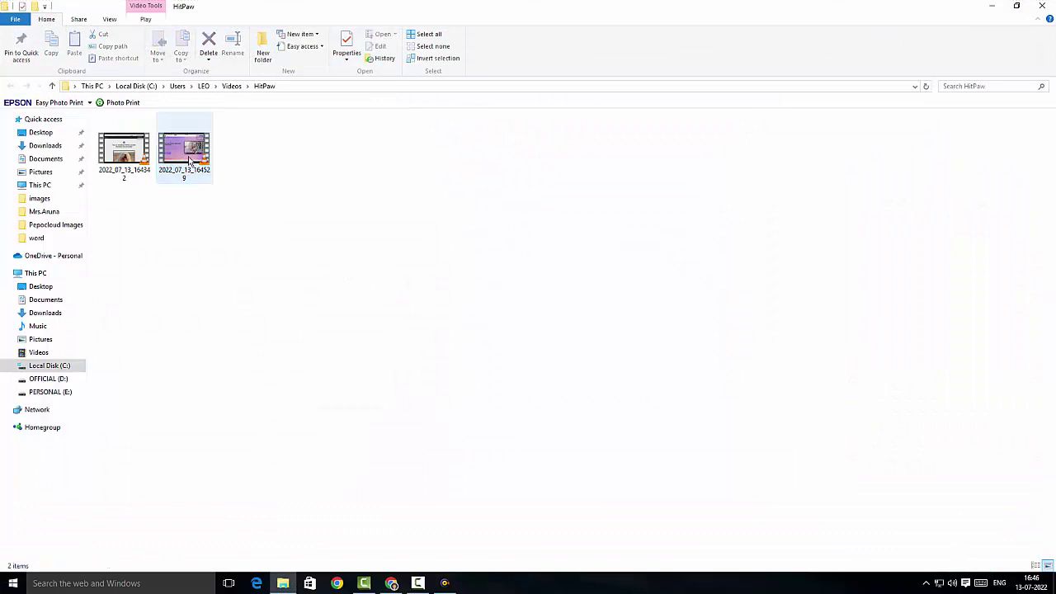
pyautogui.doubleClick(189, 159)
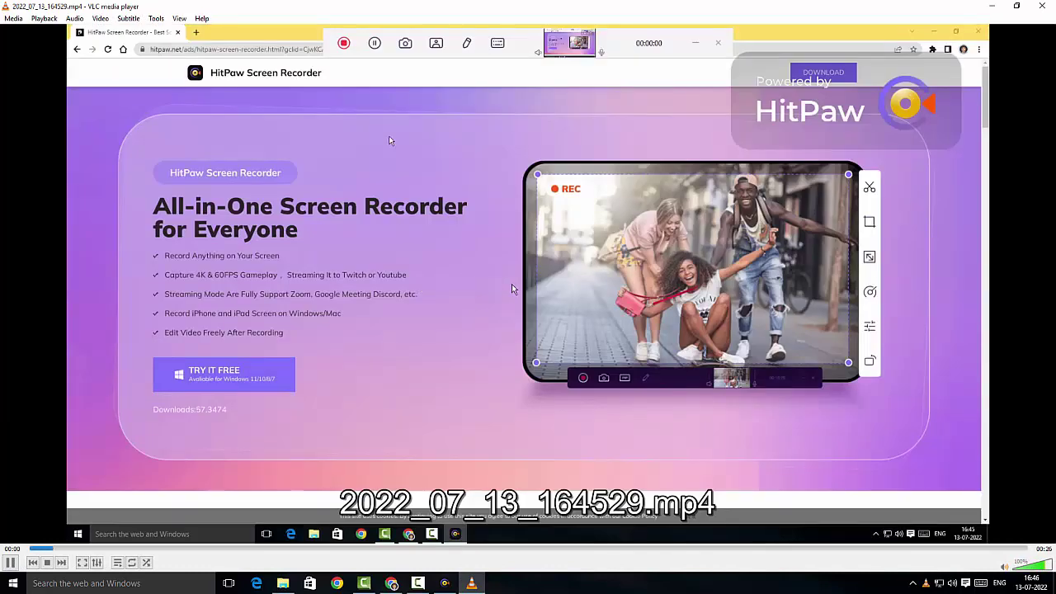
# Switch VLC playback to full screen and back, then close the player.
pyautogui.doubleClick(512, 283)
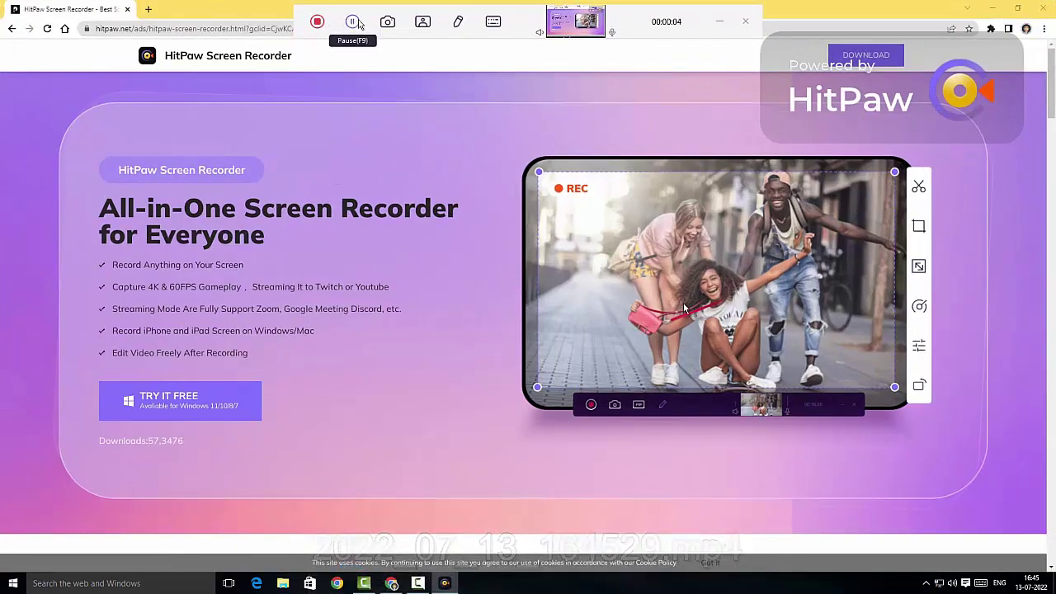
pyautogui.doubleClick(683, 308)
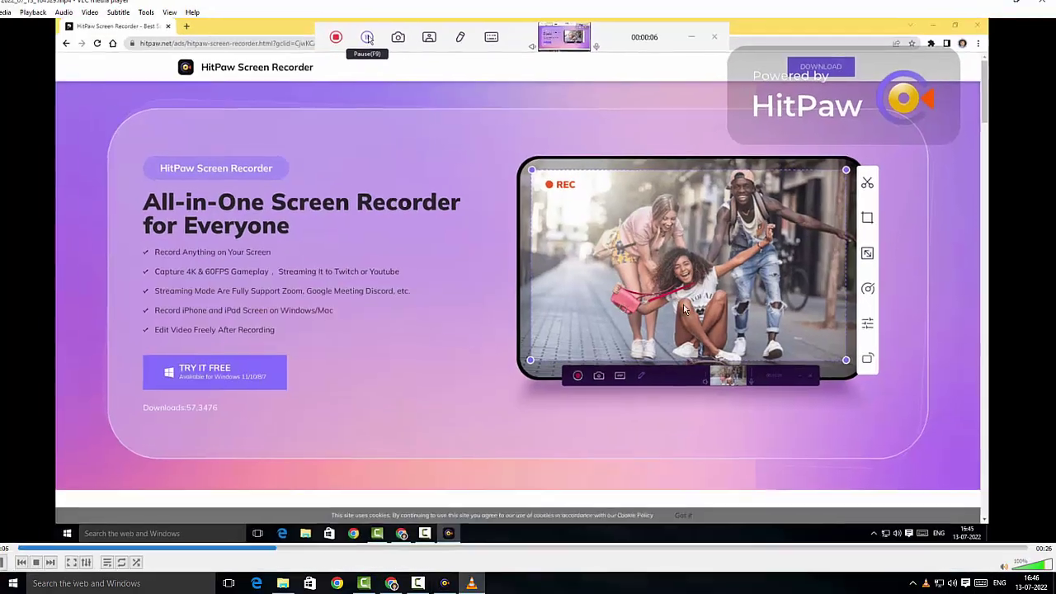
pyautogui.click(1047, 8)
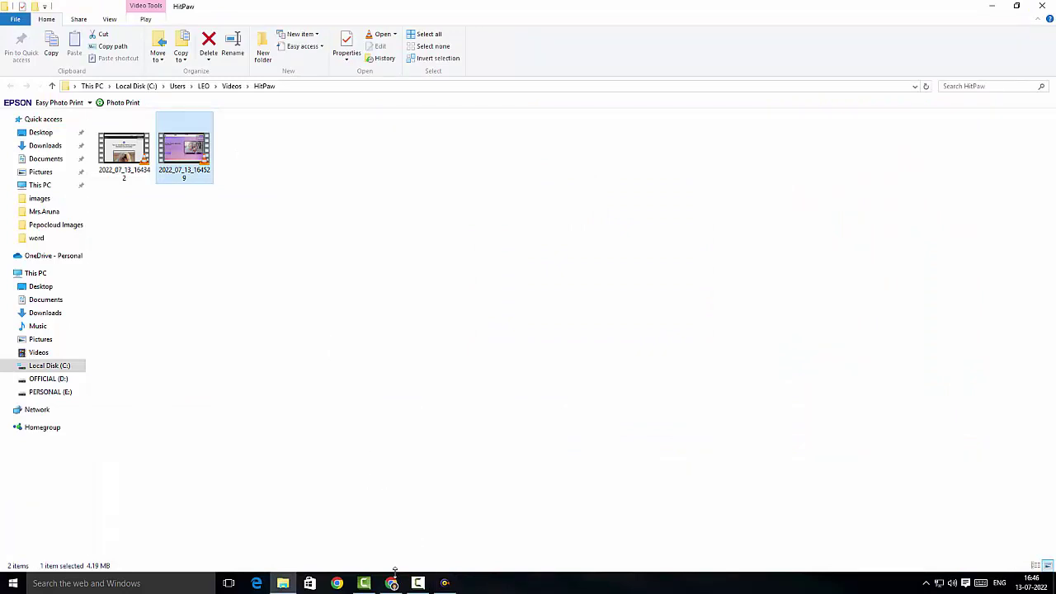
# Bring Chrome back to the front on the HitPaw Screen Recorder product page.
pyautogui.click(392, 583)
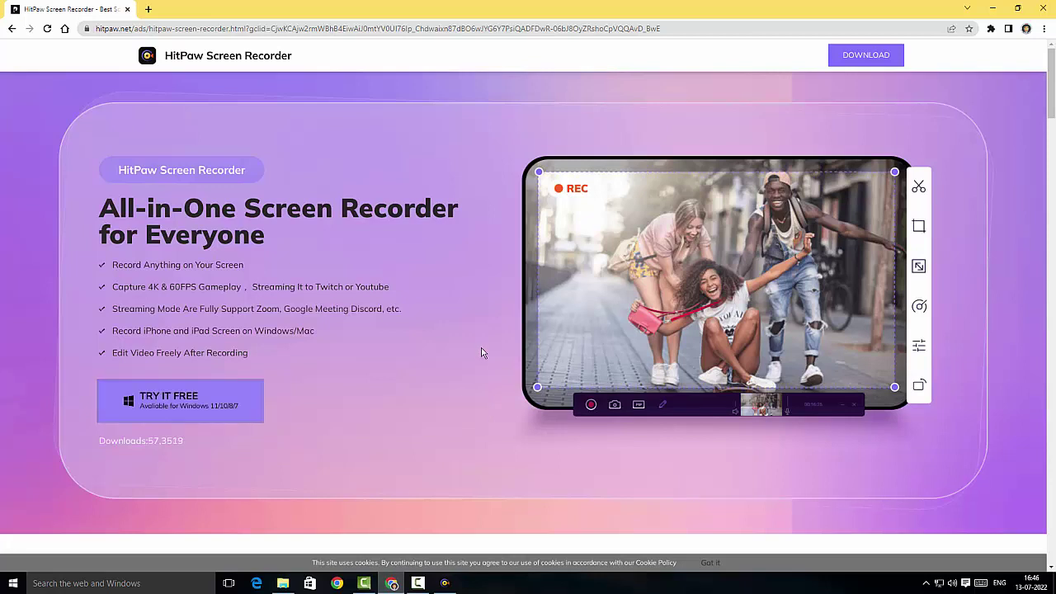